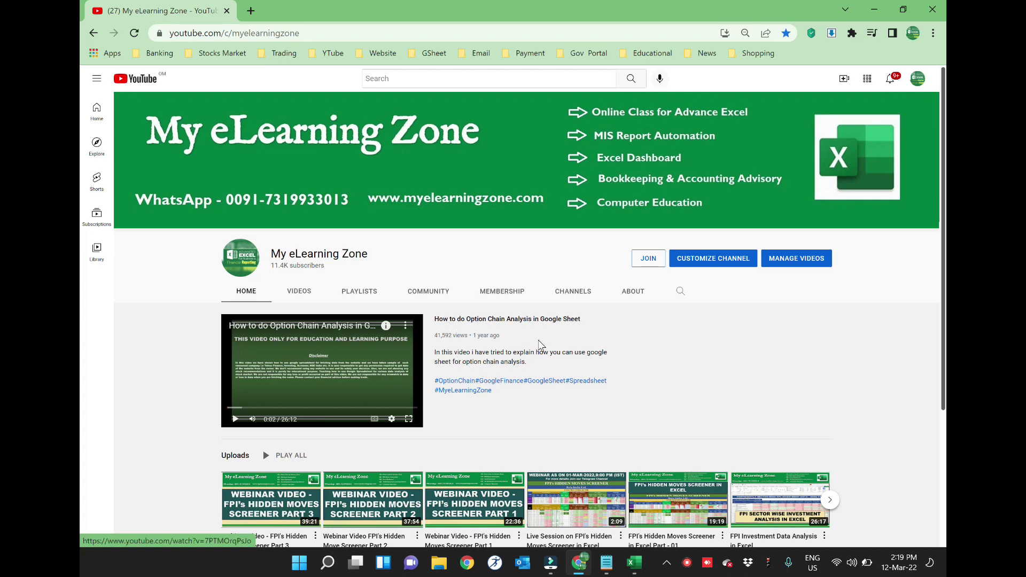
- Minimize the Chrome window showing the My eLearning Zone YouTube channel to reveal the desktop
{"action": "left_click", "coordinate": [874, 11]}
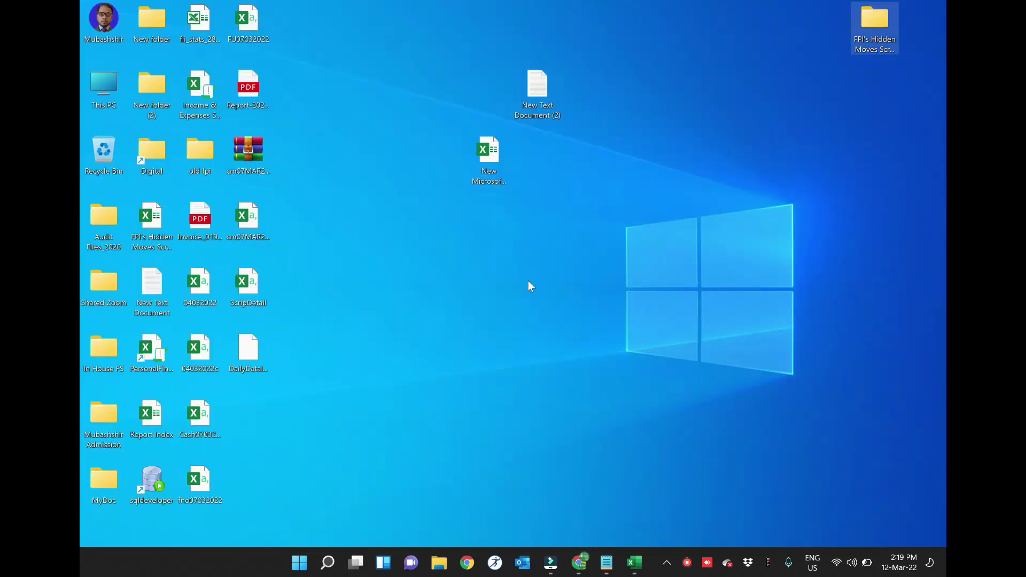
- Create a new Microsoft Excel Worksheet on the desktop with its default name and open it
{"action": "right_click", "coordinate": [659, 248]}
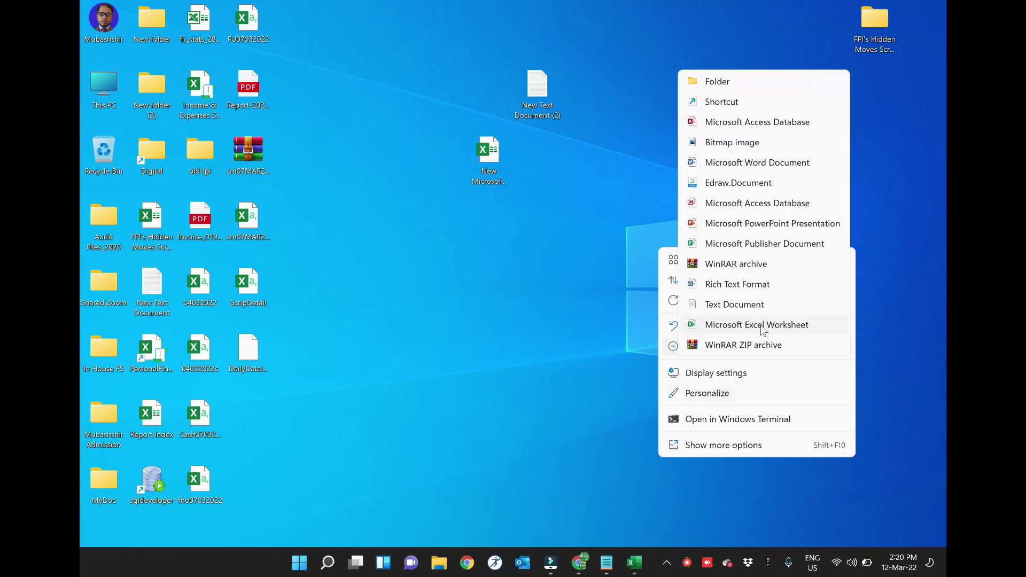
{"action": "left_click", "coordinate": [760, 325]}
{"action": "key", "text": "Return"}
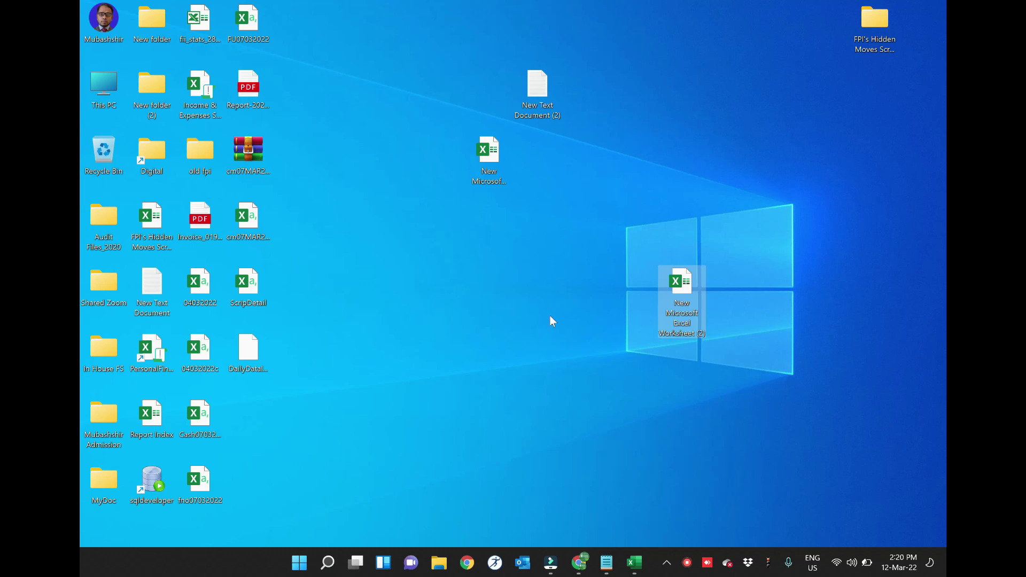
{"action": "key", "text": "Return"}
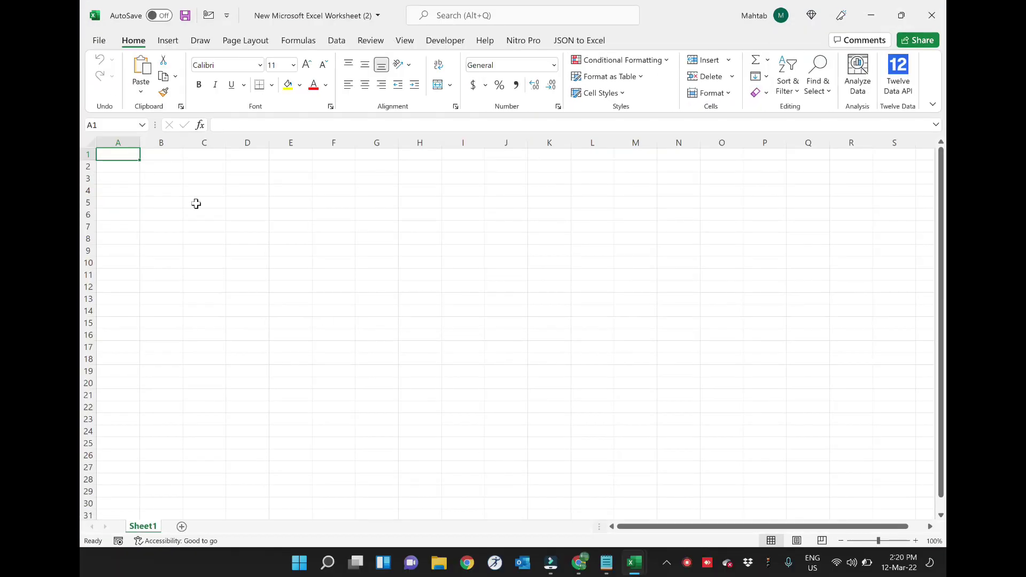
- Start a Data > From Web import using the Google Sheets export URL copied from Notepad
{"action": "left_click", "coordinate": [341, 44]}
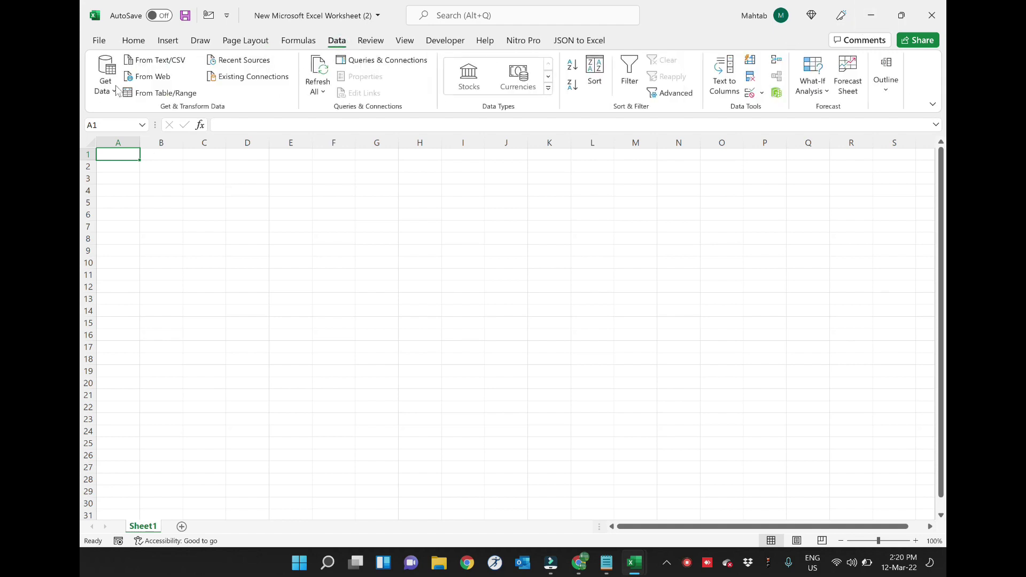
{"action": "left_click", "coordinate": [158, 78]}
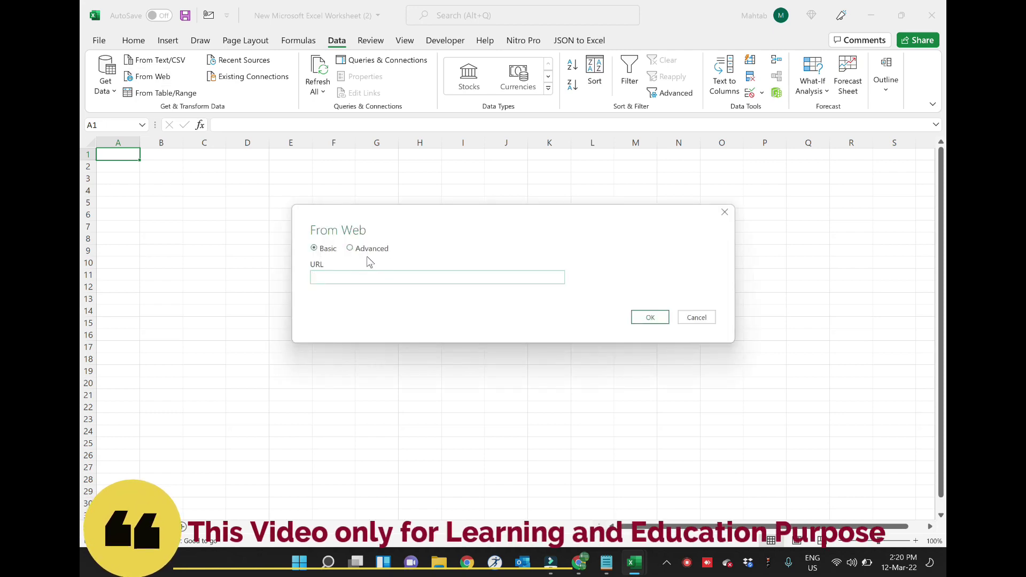
{"action": "left_click", "coordinate": [607, 566]}
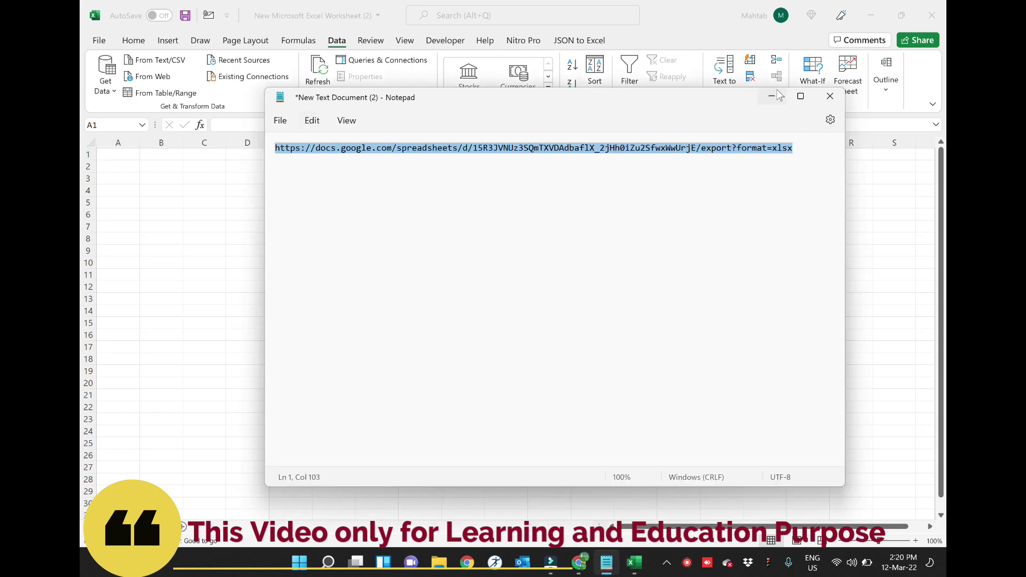
{"action": "left_click", "coordinate": [772, 95]}
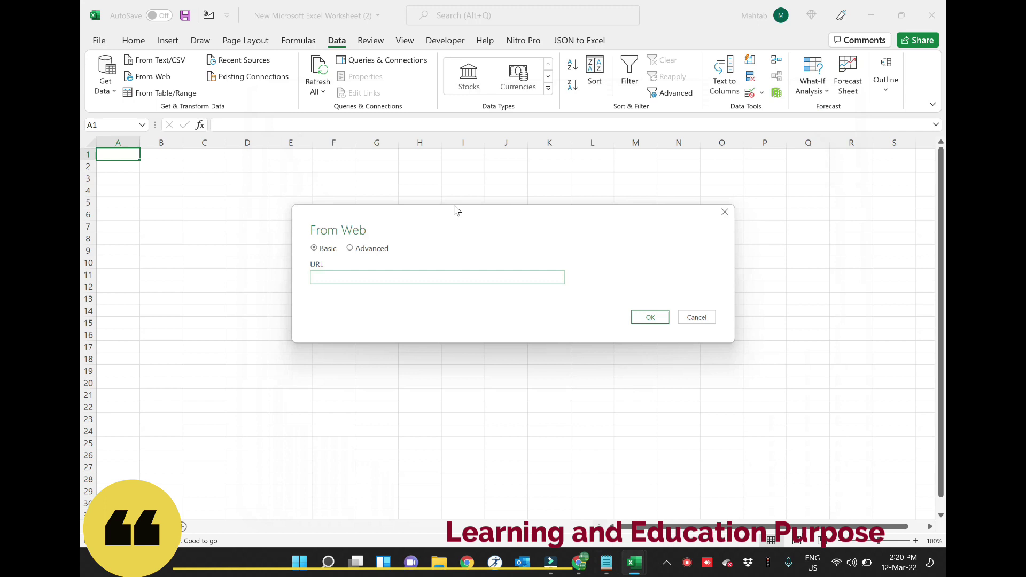
{"action": "left_click", "coordinate": [348, 277]}
{"action": "key", "text": "ctrl+v"}
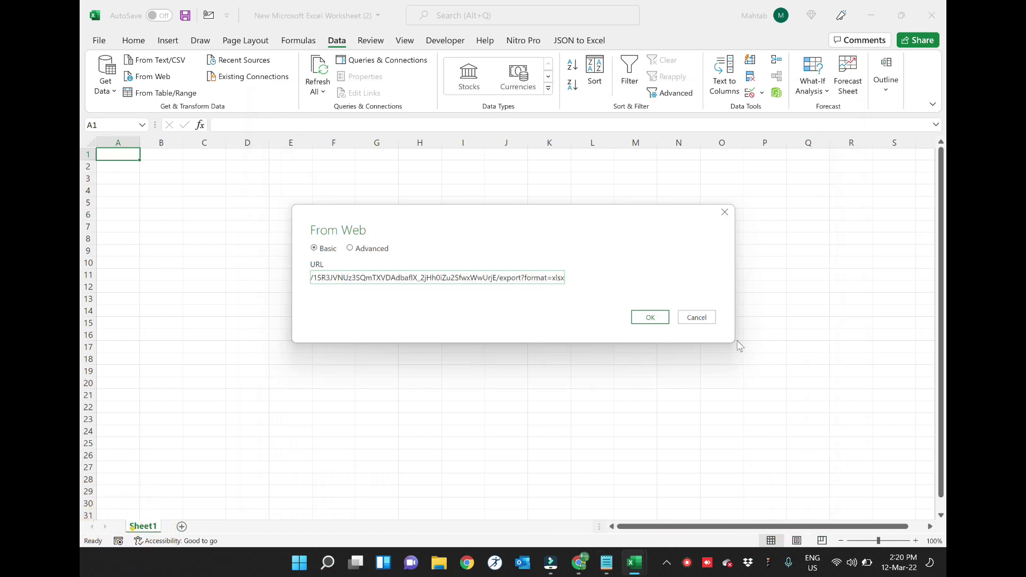
{"action": "left_click", "coordinate": [650, 318]}
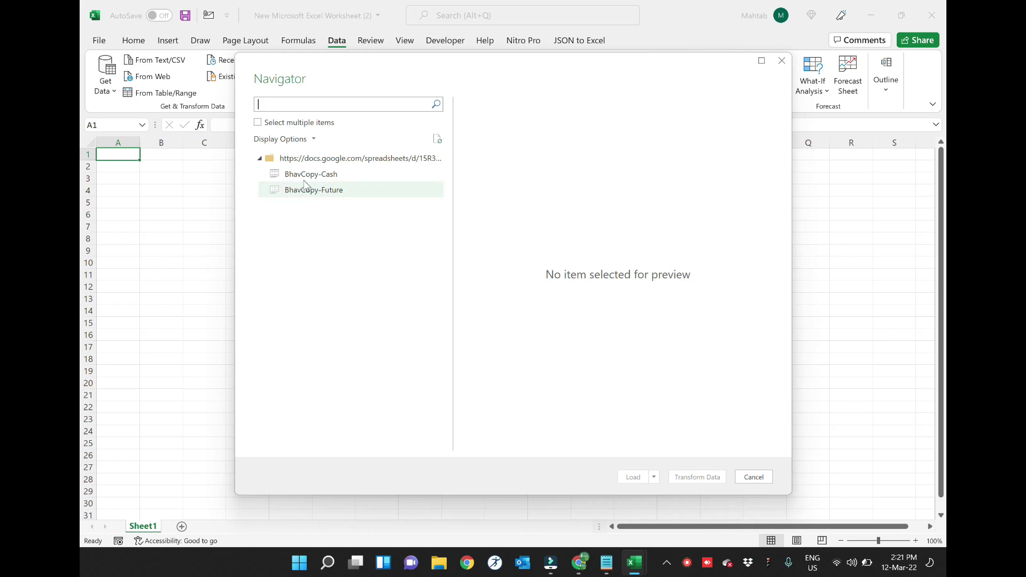
- Preview BhavCopy-Cash in Navigator and open it in the Power Query Editor with Transform Data
{"action": "left_click", "coordinate": [310, 178]}
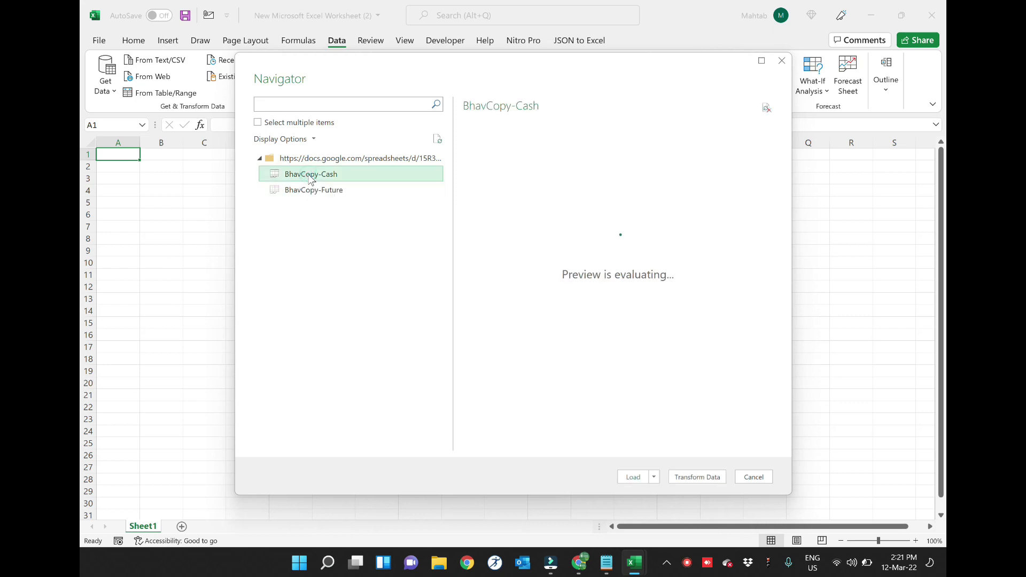
{"action": "left_click", "coordinate": [702, 477]}
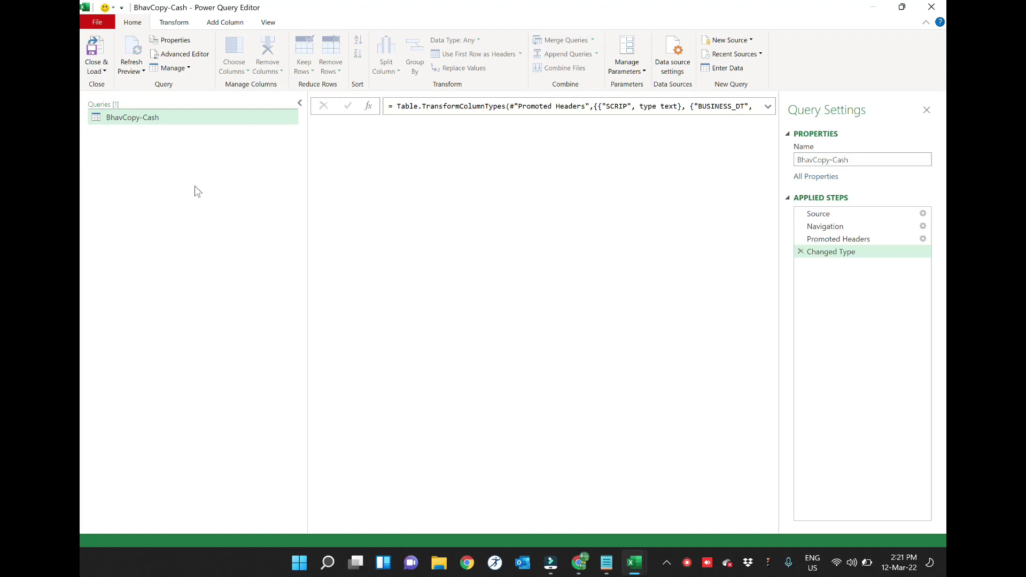
- Scroll through the BhavCopy-Cash preview, then choose Close & Load To..
{"action": "scroll", "coordinate": [562, 213], "scroll_direction": "down", "scroll_amount": 3}
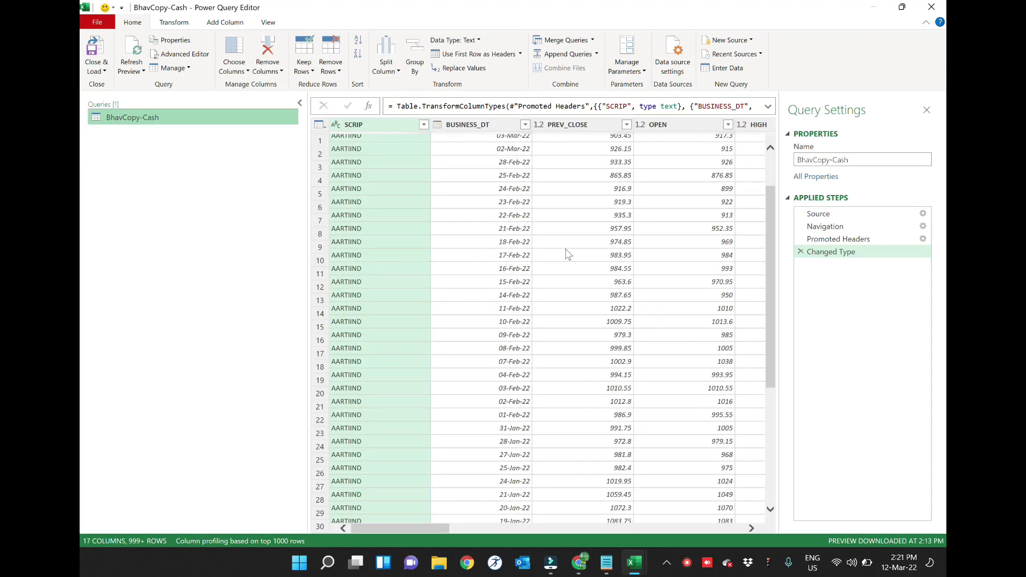
{"action": "scroll", "coordinate": [566, 251], "scroll_direction": "down", "scroll_amount": 4}
{"action": "scroll", "coordinate": [572, 275], "scroll_direction": "down", "scroll_amount": 6}
{"action": "scroll", "coordinate": [569, 288], "scroll_direction": "down", "scroll_amount": 5}
{"action": "scroll", "coordinate": [569, 288], "scroll_direction": "down", "scroll_amount": 6}
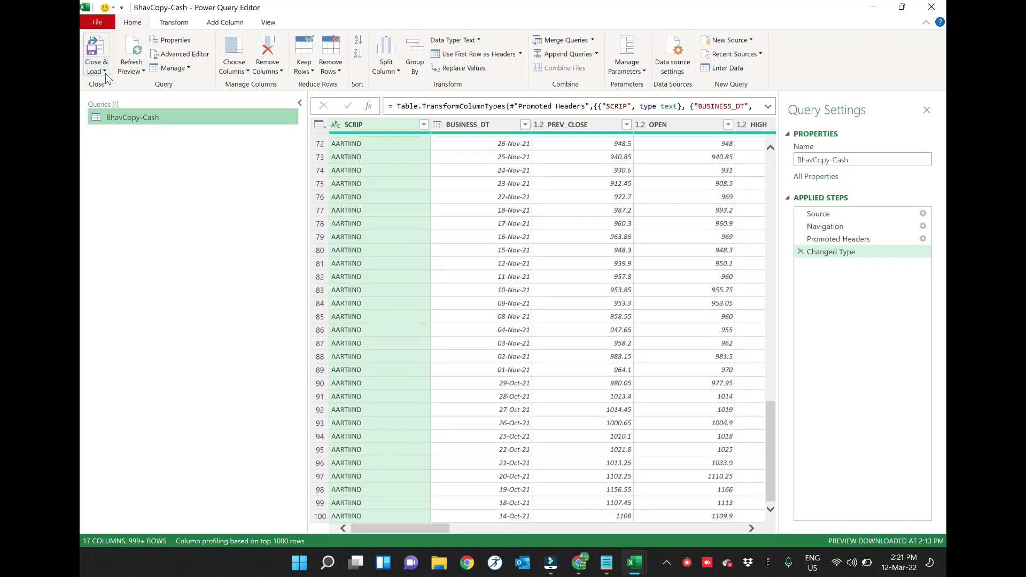
{"action": "left_click", "coordinate": [105, 71]}
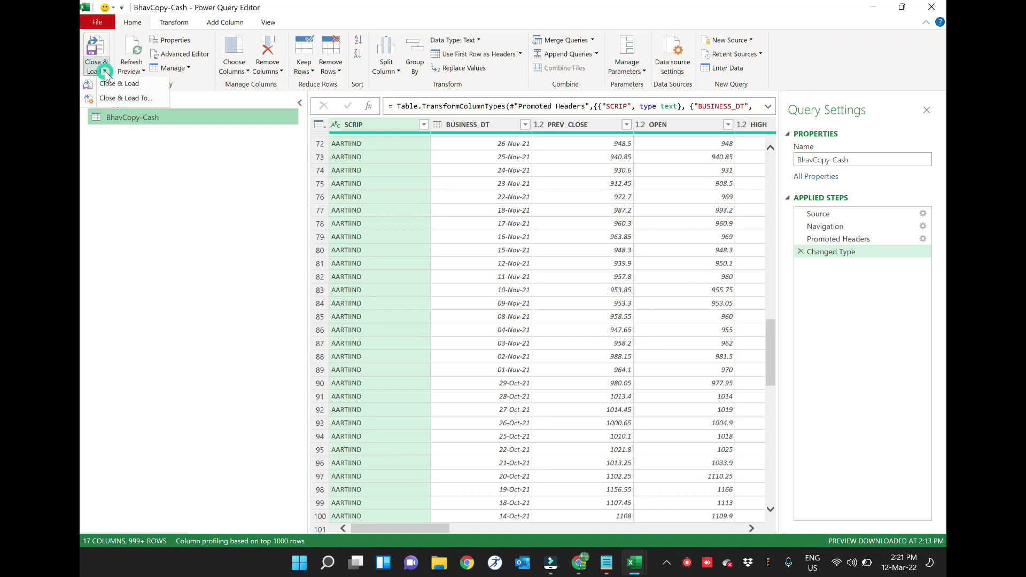
{"action": "left_click", "coordinate": [121, 98]}
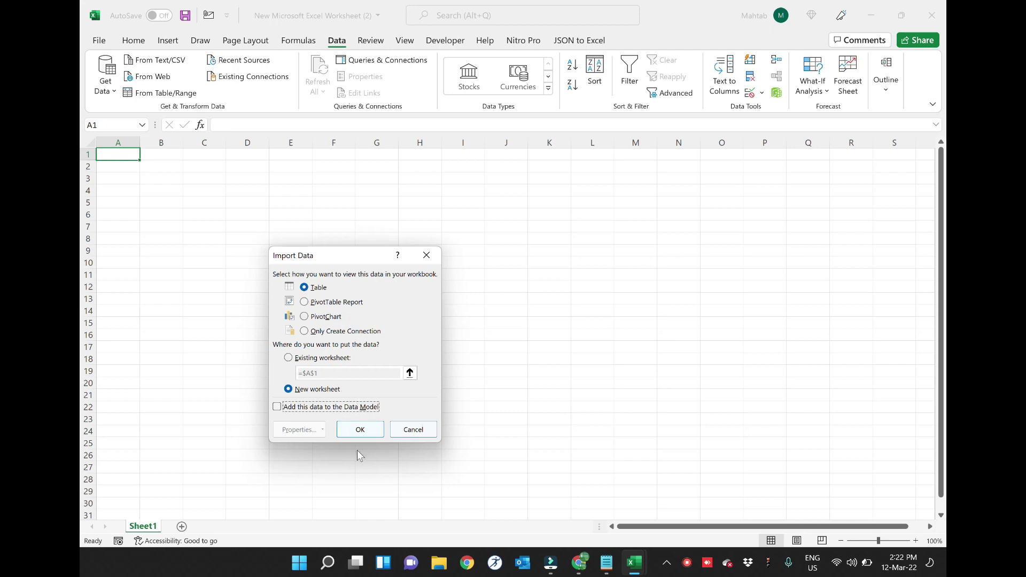
- Confirm Table and New worksheet in Import Data to load the BhavCopy-Cash rows
{"action": "left_click", "coordinate": [363, 434]}
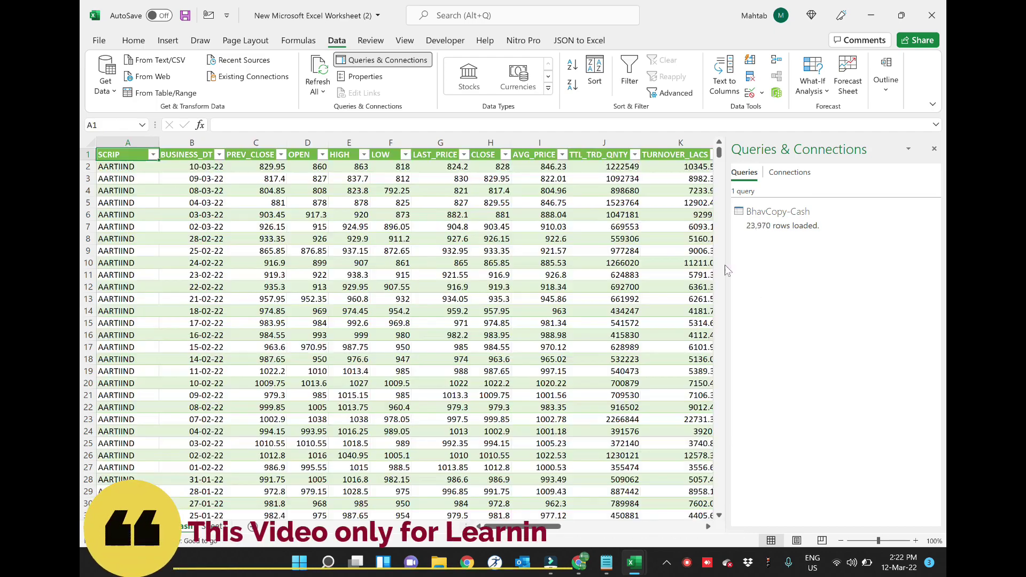
{"action": "left_click", "coordinate": [934, 149]}
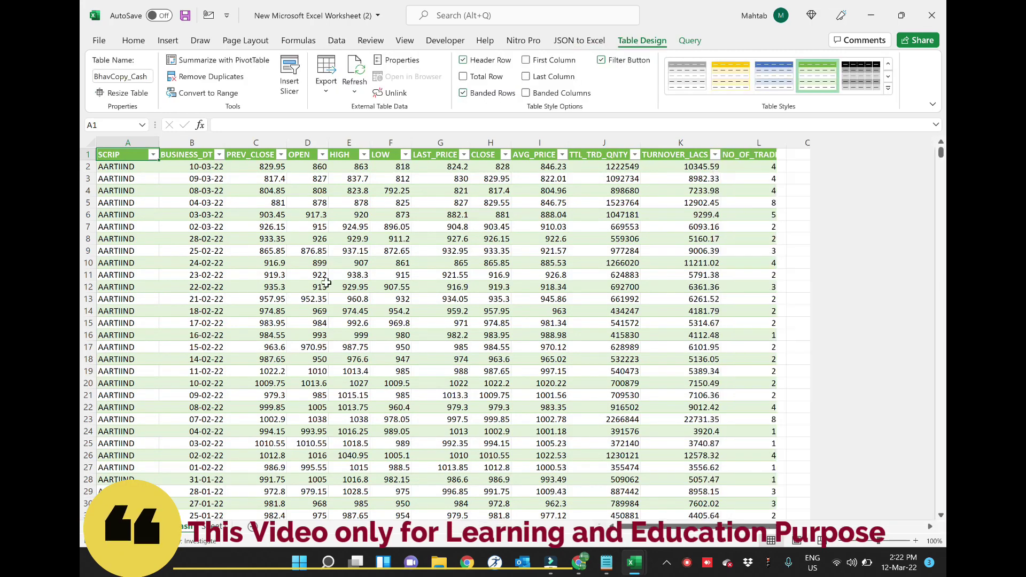
{"action": "left_click", "coordinate": [327, 282]}
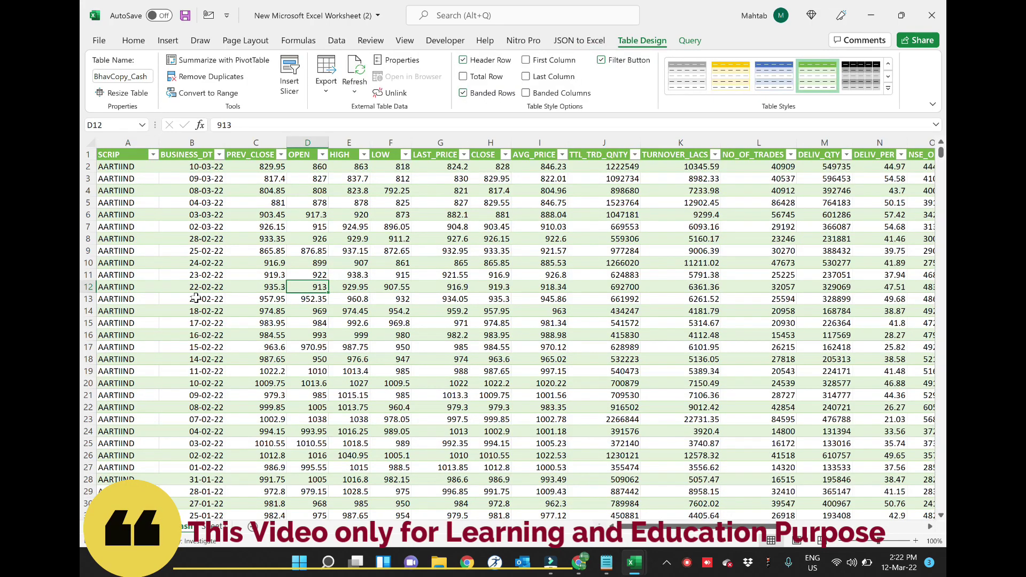
{"action": "scroll", "coordinate": [202, 293], "scroll_direction": "down", "scroll_amount": 6}
{"action": "scroll", "coordinate": [202, 293], "scroll_direction": "up", "scroll_amount": 6}
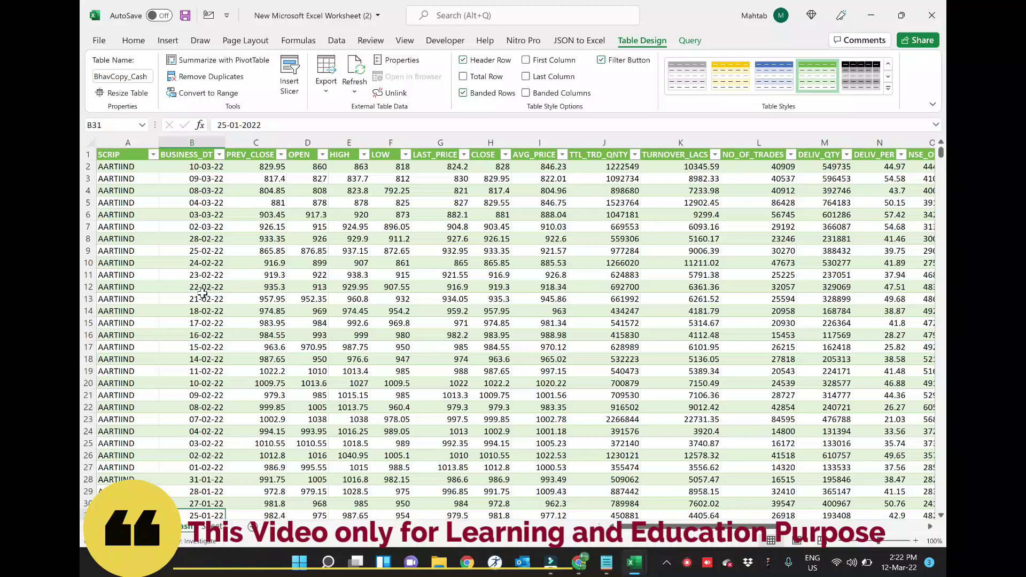
{"action": "left_click", "coordinate": [218, 196]}
{"action": "key", "text": "Right"}
{"action": "key", "text": "Right"}
{"action": "key", "text": "Right"}
{"action": "key", "text": "Right"}
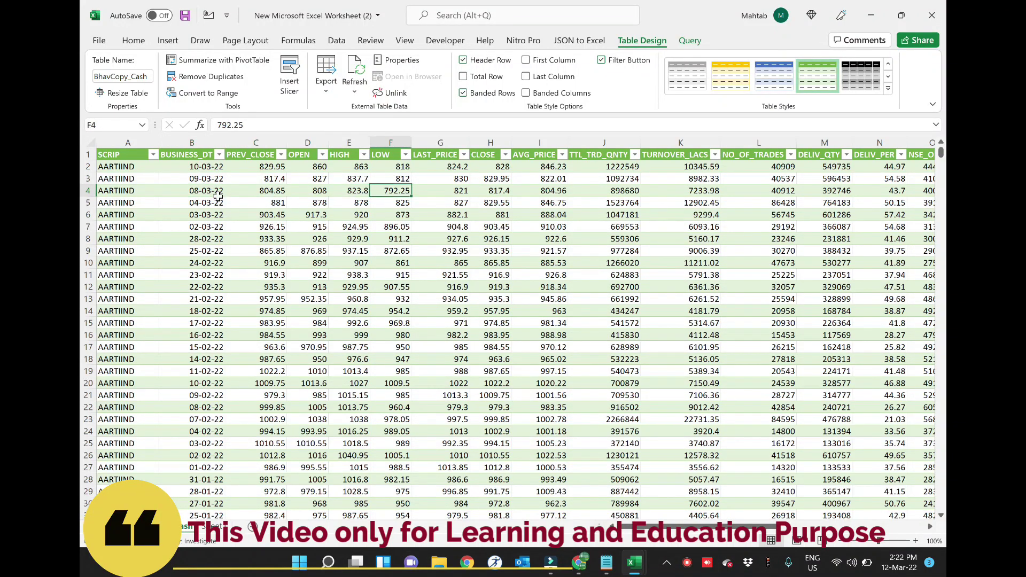
{"action": "key", "text": "Right"}
{"action": "key", "text": "Right"}
{"action": "key", "text": "Right"}
{"action": "key", "text": "Right"}
{"action": "key", "text": "Right"}
{"action": "key", "text": "Right"}
{"action": "key", "text": "Right"}
{"action": "key", "text": "Right"}
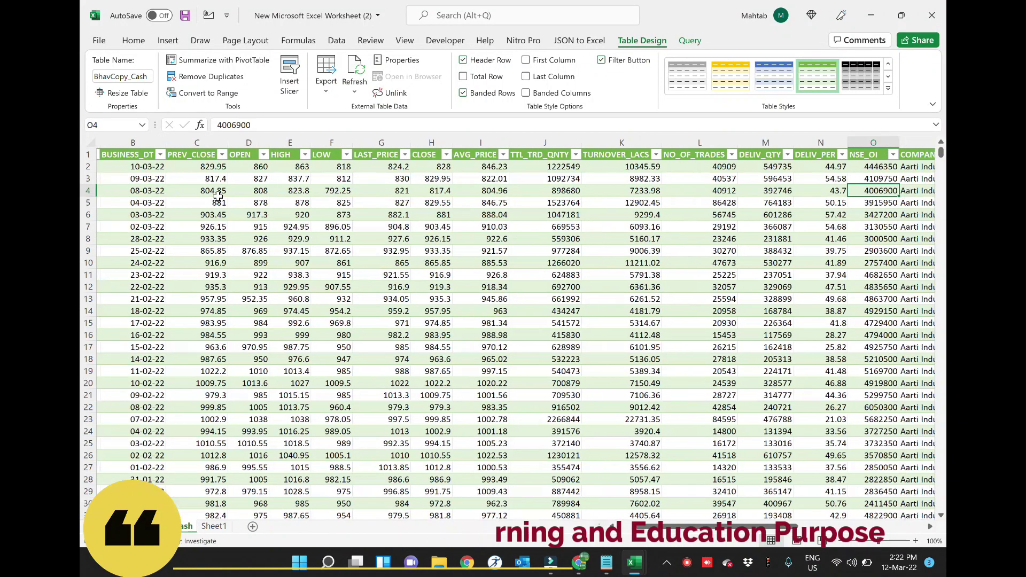
{"action": "key", "text": "Right"}
{"action": "key", "text": "Right"}
{"action": "key", "text": "Left"}
{"action": "key", "text": "Left"}
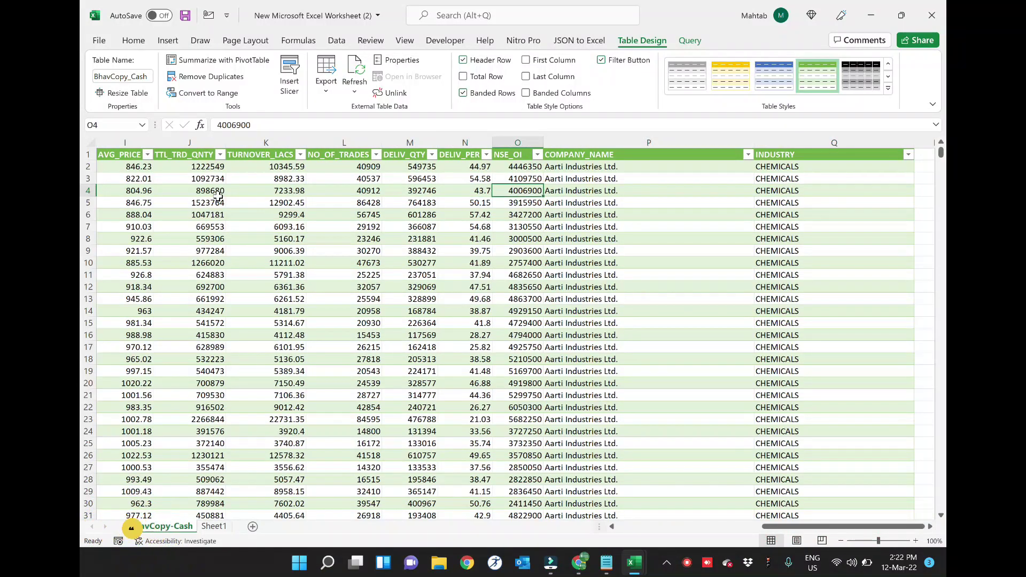
{"action": "key", "text": "Up"}
{"action": "key", "text": "Up"}
{"action": "key", "text": "Up"}
{"action": "key", "text": "Down"}
{"action": "key", "text": "Down"}
{"action": "key", "text": "Up"}
{"action": "key", "text": "Up"}
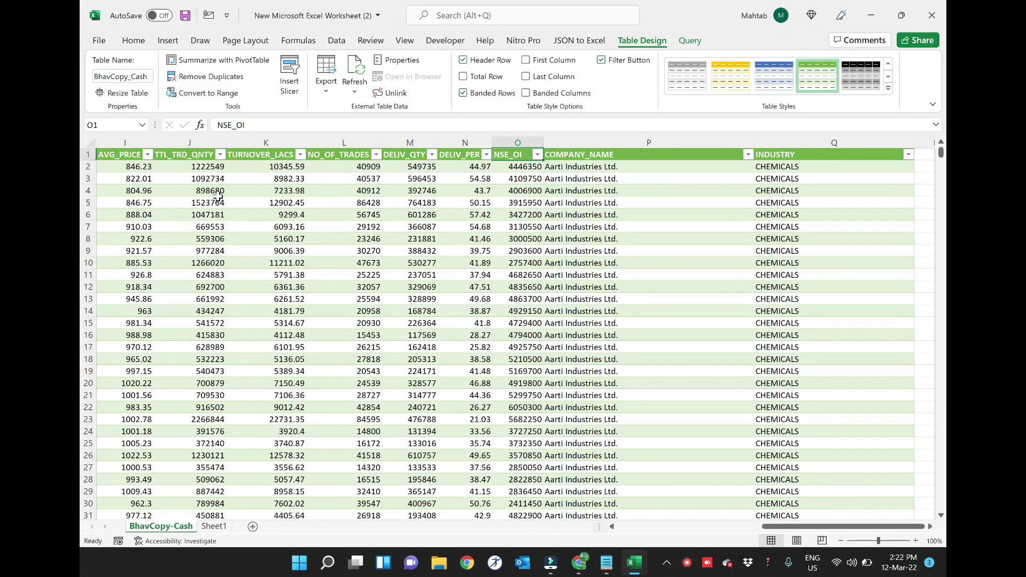
{"action": "key", "text": "Down"}
{"action": "key", "text": "Down"}
{"action": "key", "text": "Down"}
{"action": "key", "text": "Down"}
{"action": "key", "text": "Down"}
{"action": "key", "text": "Down"}
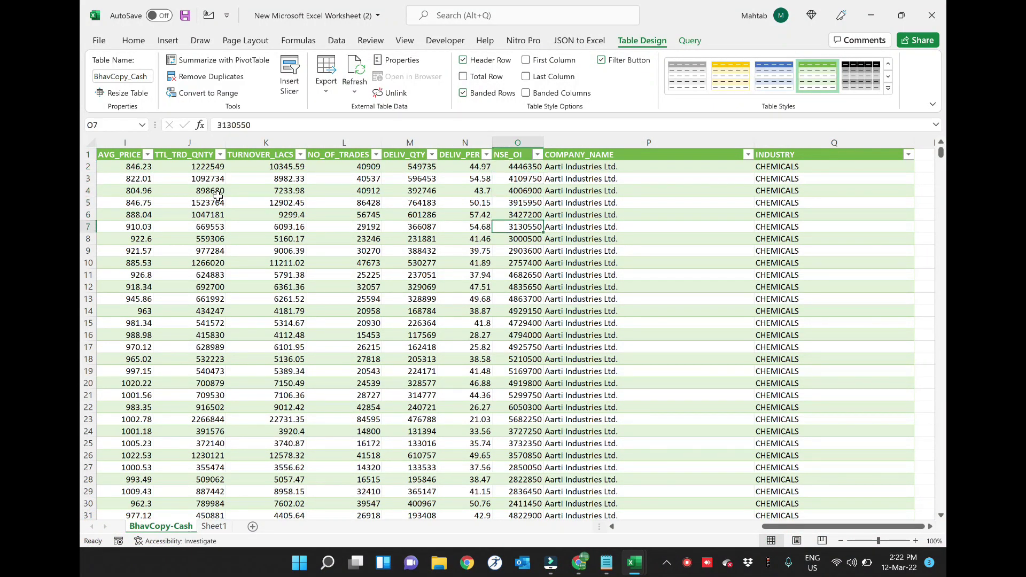
{"action": "key", "text": "Down"}
{"action": "key", "text": "Down"}
{"action": "key", "text": "Down"}
{"action": "key", "text": "Right"}
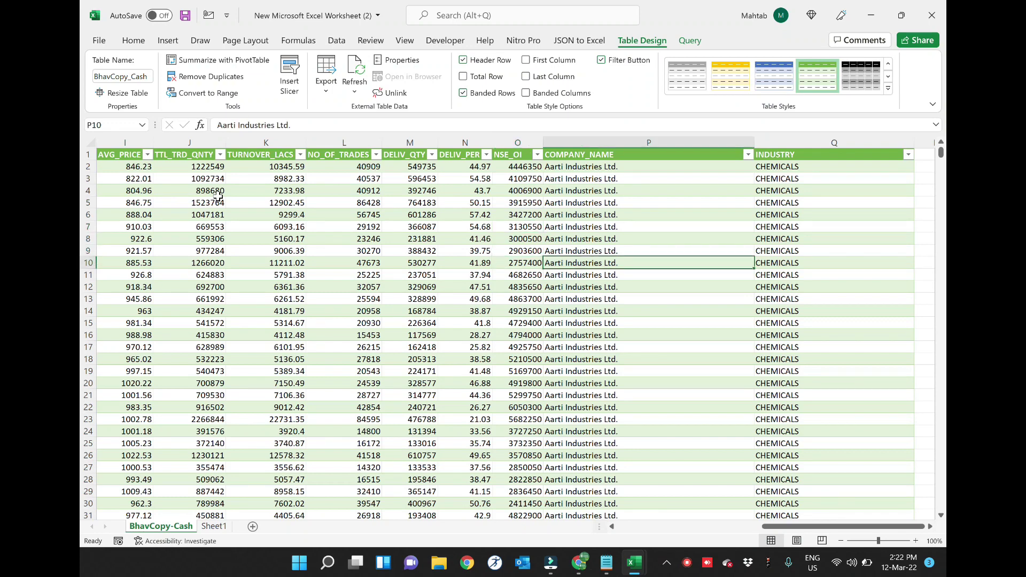
{"action": "key", "text": "Left"}
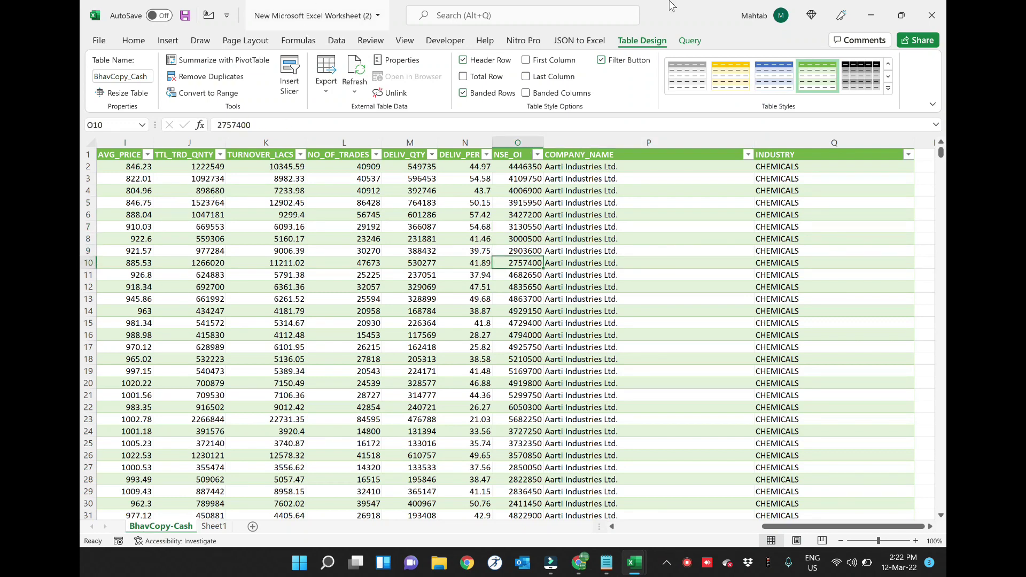
{"action": "left_click_drag", "start_coordinate": [508, 143], "coordinate": [648, 143]}
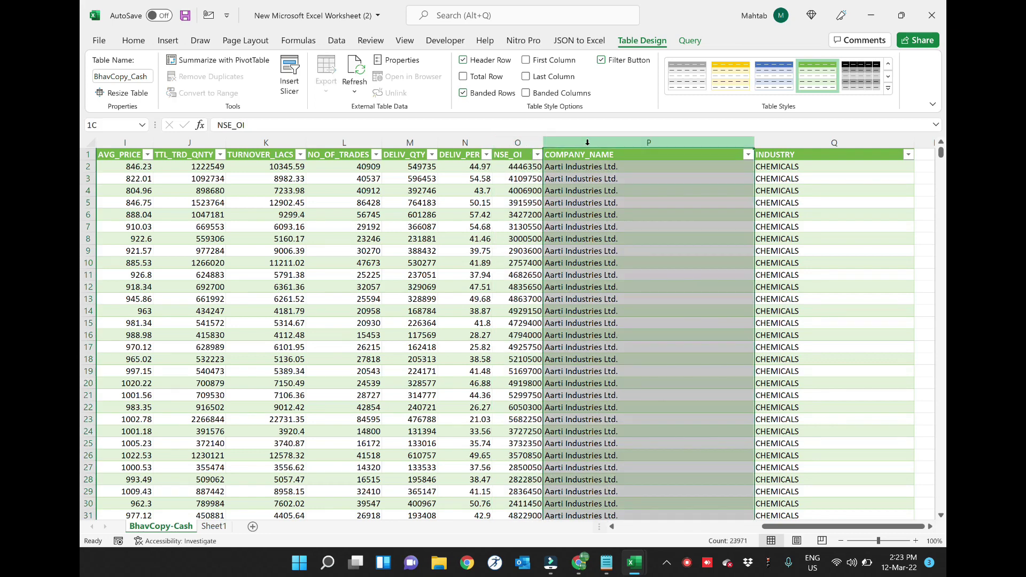
{"action": "left_click", "coordinate": [795, 143]}
{"action": "left_click", "coordinate": [807, 238]}
{"action": "key", "text": "Left"}
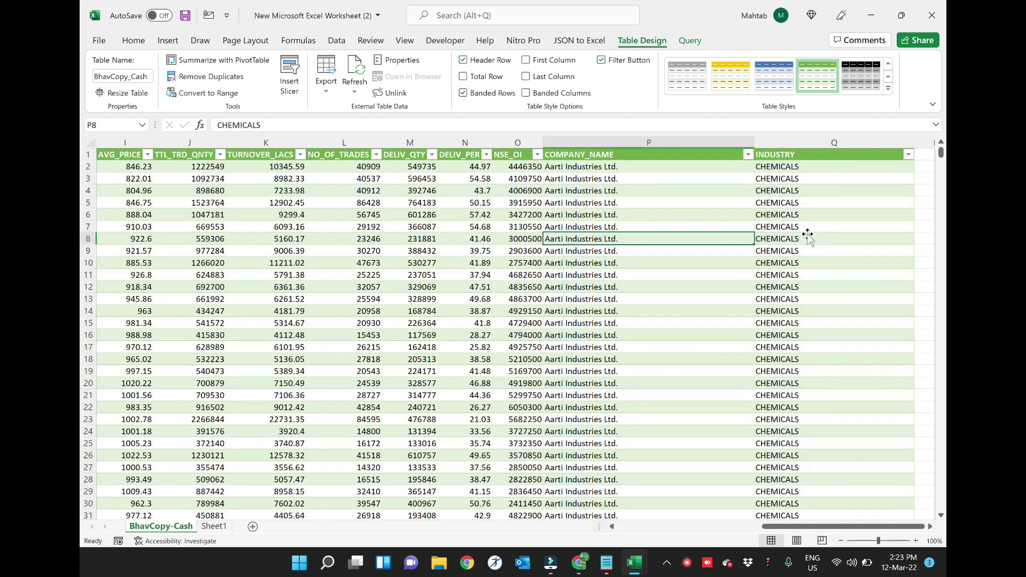
{"action": "key", "text": "Left"}
{"action": "key", "text": "Left"}
{"action": "key", "text": "Left"}
{"action": "key", "text": "Left"}
{"action": "key", "text": "Left"}
{"action": "key", "text": "Left"}
{"action": "key", "text": "Left"}
{"action": "key", "text": "Left"}
{"action": "key", "text": "Left"}
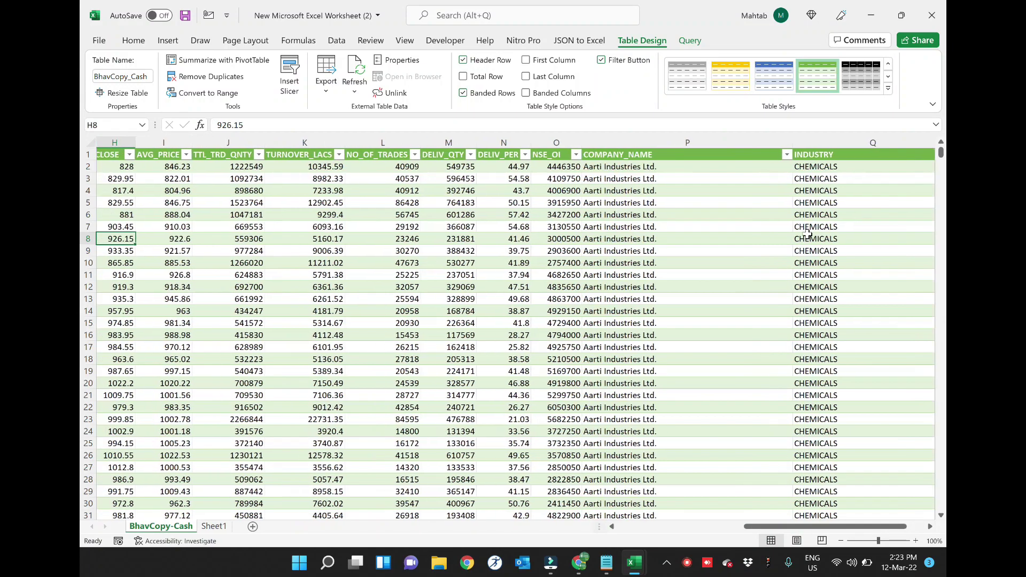
{"action": "key", "text": "Left"}
{"action": "key", "text": "Left"}
{"action": "key", "text": "Left"}
{"action": "key", "text": "Left"}
{"action": "key", "text": "Left"}
{"action": "key", "text": "Left"}
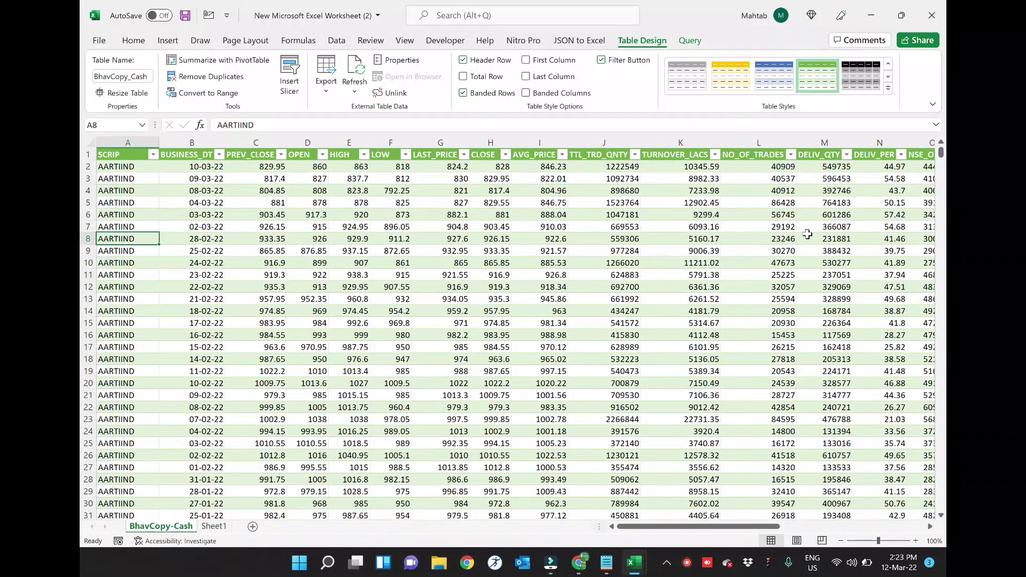
{"action": "left_click", "coordinate": [297, 302]}
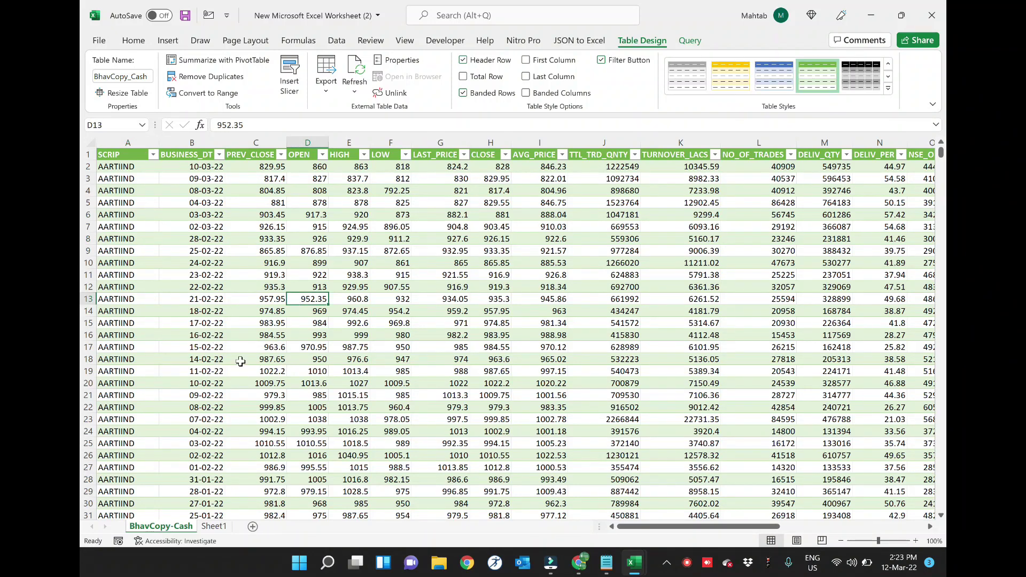
{"action": "left_click", "coordinate": [250, 289]}
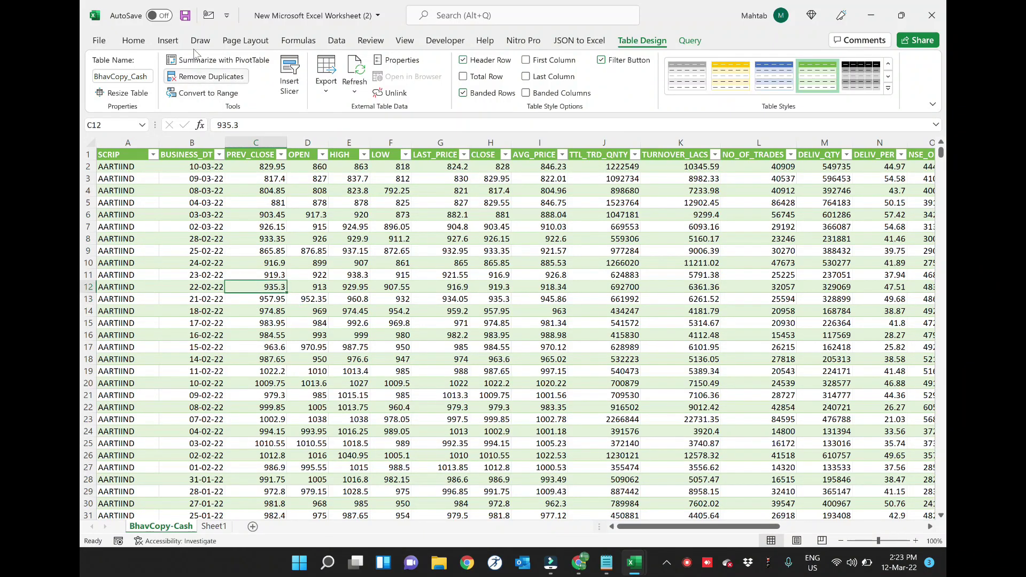
- Start another From Web import by pasting the Google Sheets export URL and connecting
{"action": "left_click", "coordinate": [339, 42]}
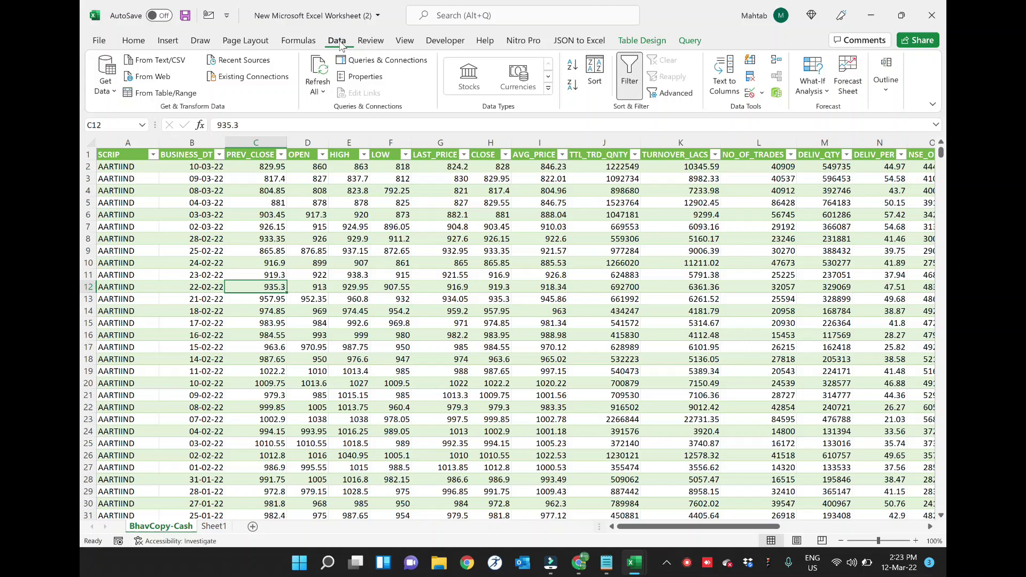
{"action": "left_click", "coordinate": [151, 78]}
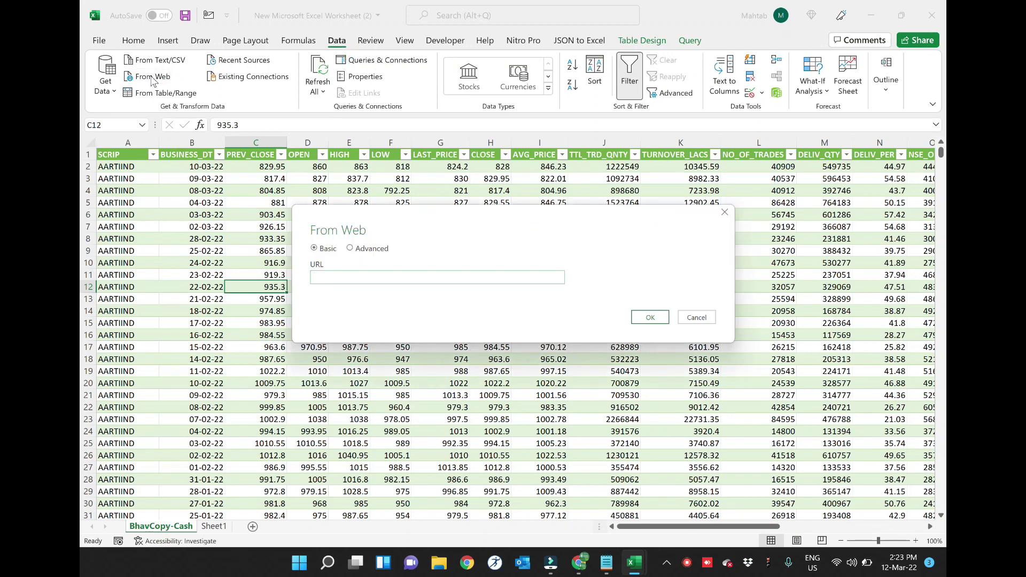
{"action": "key", "text": "ctrl+v"}
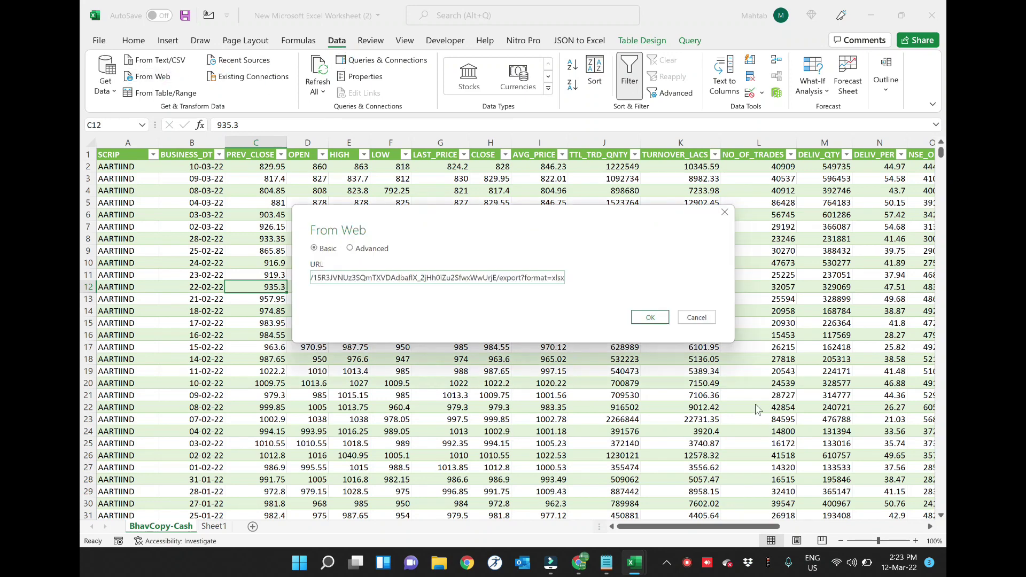
{"action": "left_click", "coordinate": [650, 317]}
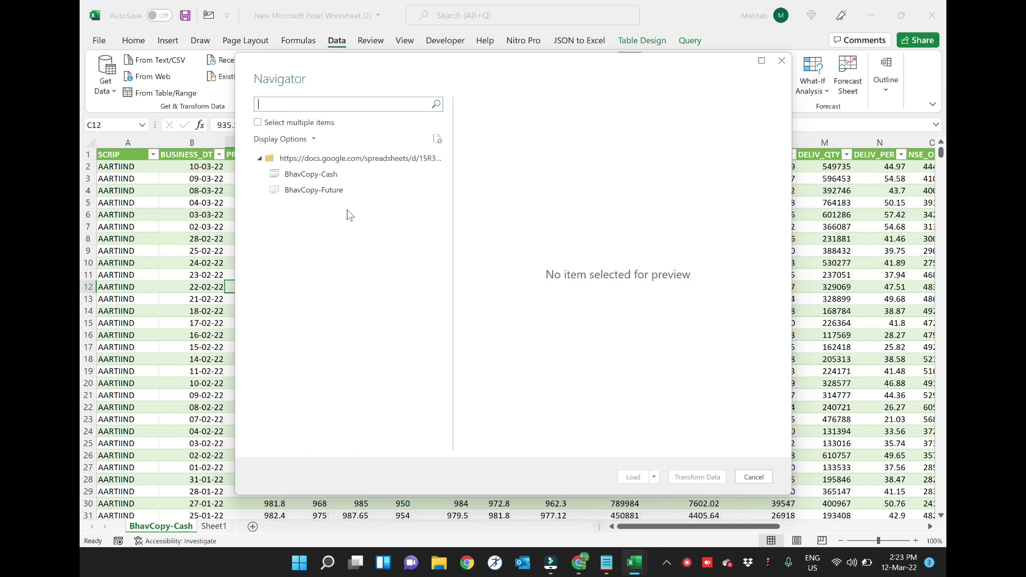
- Preview BhavCopy-Future in Navigator and open it with Transform Data
{"action": "left_click", "coordinate": [329, 192]}
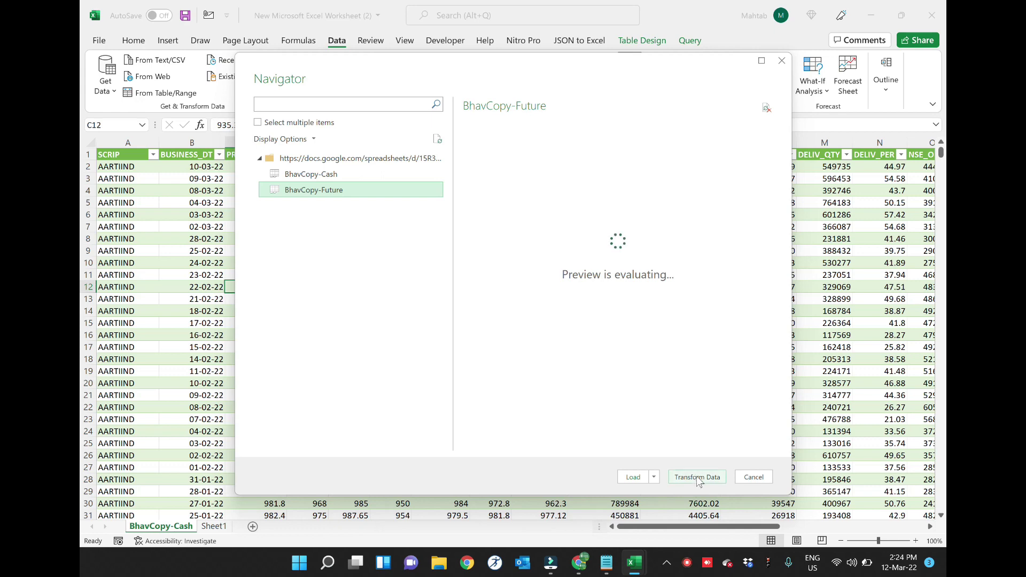
{"action": "left_click", "coordinate": [697, 477]}
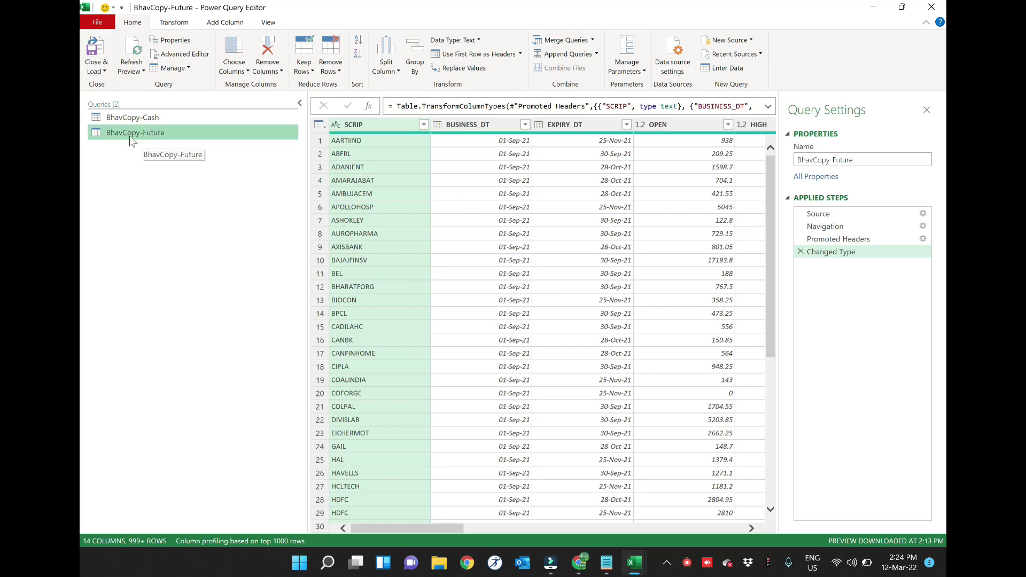
- Use Close & Load To... to load BhavCopy-Future as a table on a new worksheet
{"action": "left_click", "coordinate": [98, 69]}
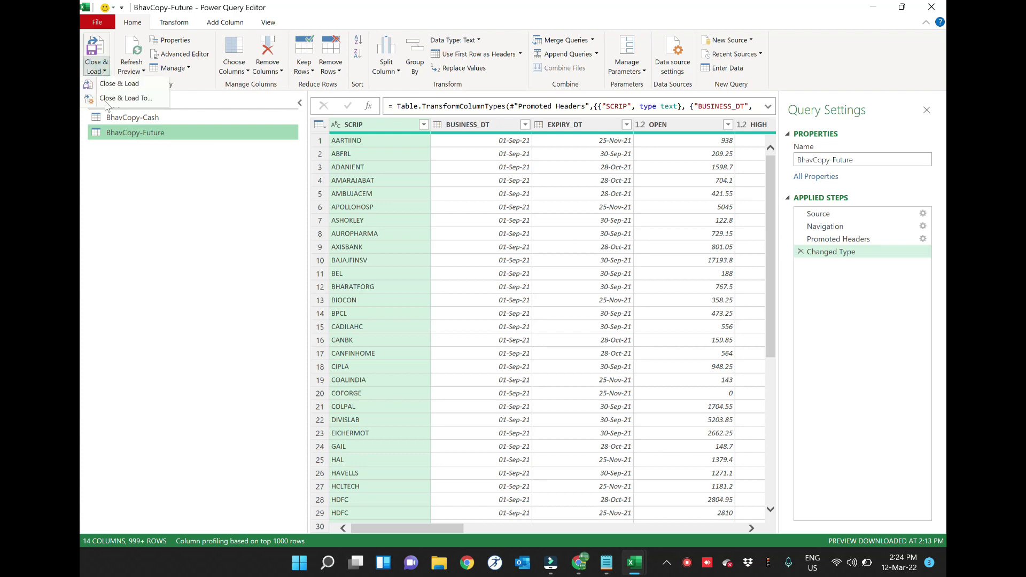
{"action": "left_click", "coordinate": [117, 101]}
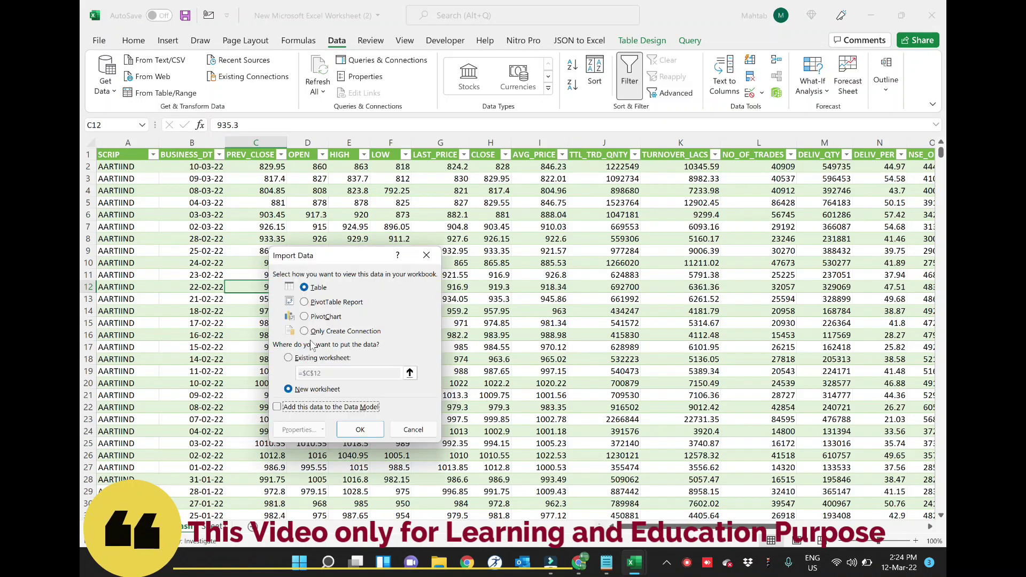
{"action": "left_click", "coordinate": [367, 435]}
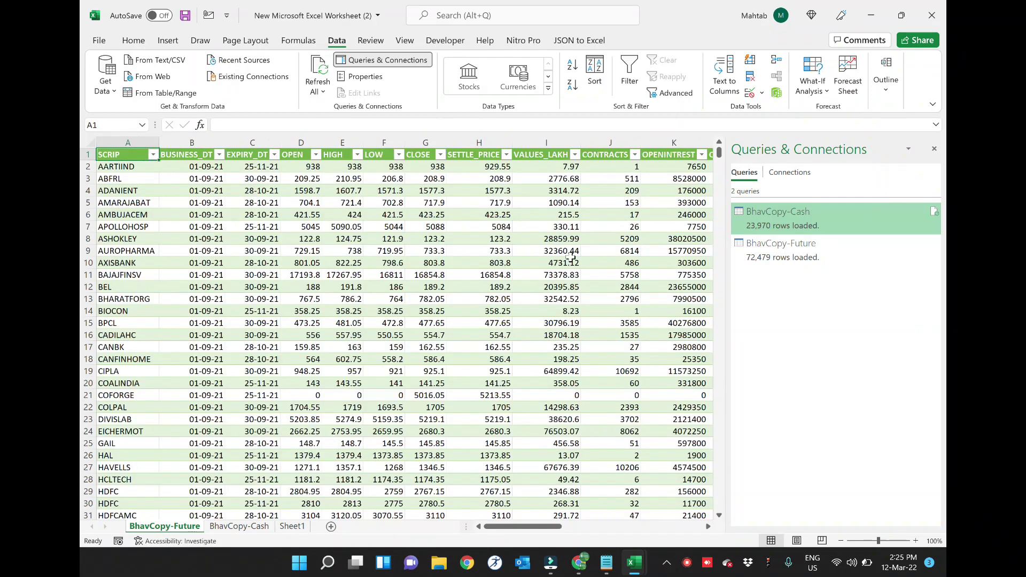
- Close the Queries & Connections pane, check BUSINESS_DT dates, glance at BhavCopy-Cash, return to BhavCopy-Future
{"action": "left_click", "coordinate": [934, 149]}
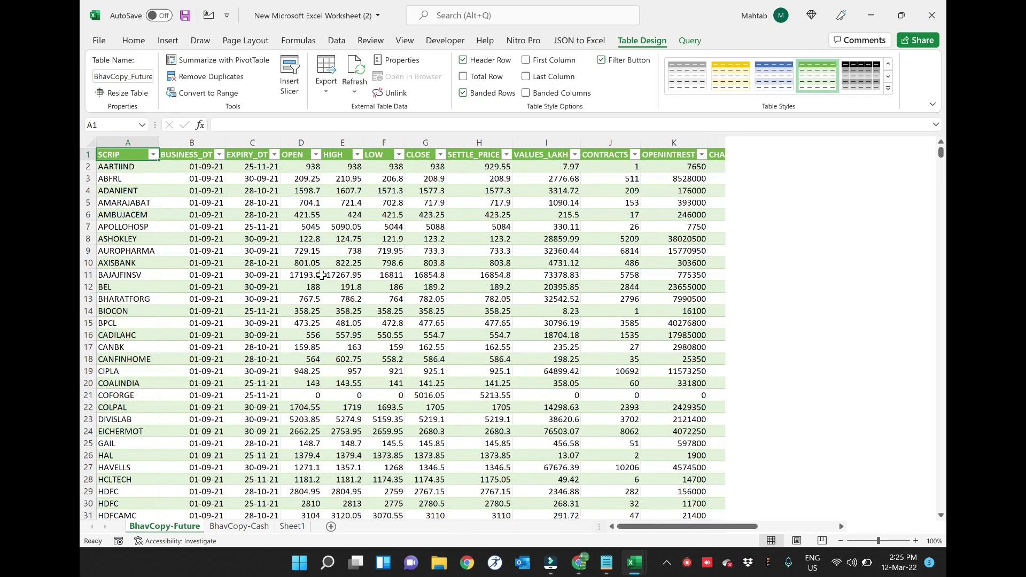
{"action": "left_click", "coordinate": [548, 262]}
{"action": "left_click", "coordinate": [176, 260]}
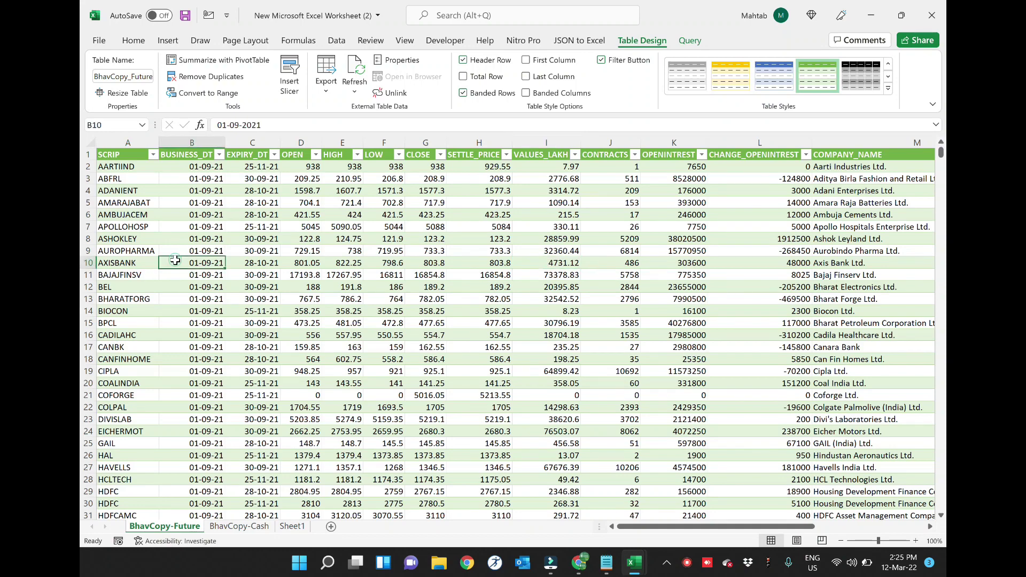
{"action": "scroll", "coordinate": [214, 321], "scroll_direction": "down", "scroll_amount": 12}
{"action": "left_click", "coordinate": [205, 300]}
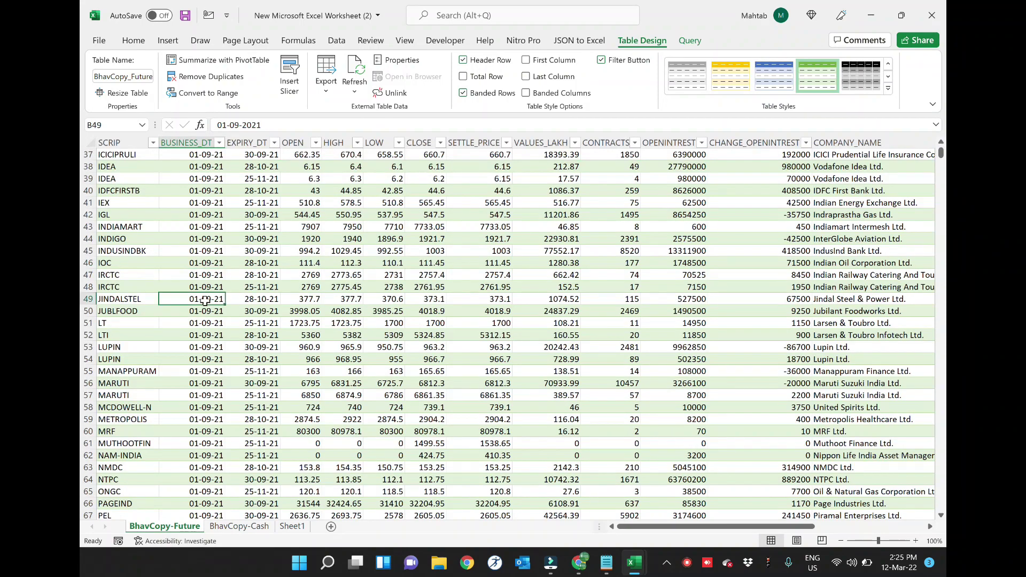
{"action": "key", "text": "ctrl+Up"}
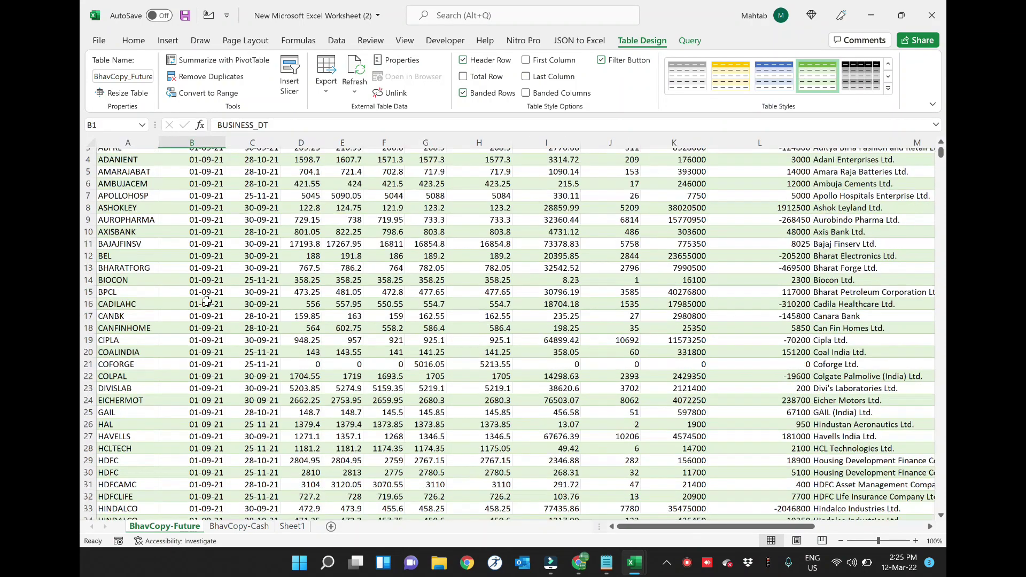
{"action": "key", "text": "Down"}
{"action": "key", "text": "Down"}
{"action": "key", "text": "Right"}
{"action": "key", "text": "Right"}
{"action": "key", "text": "Right"}
{"action": "key", "text": "Right"}
{"action": "key", "text": "Right"}
{"action": "key", "text": "Right"}
{"action": "key", "text": "Right"}
{"action": "key", "text": "Right"}
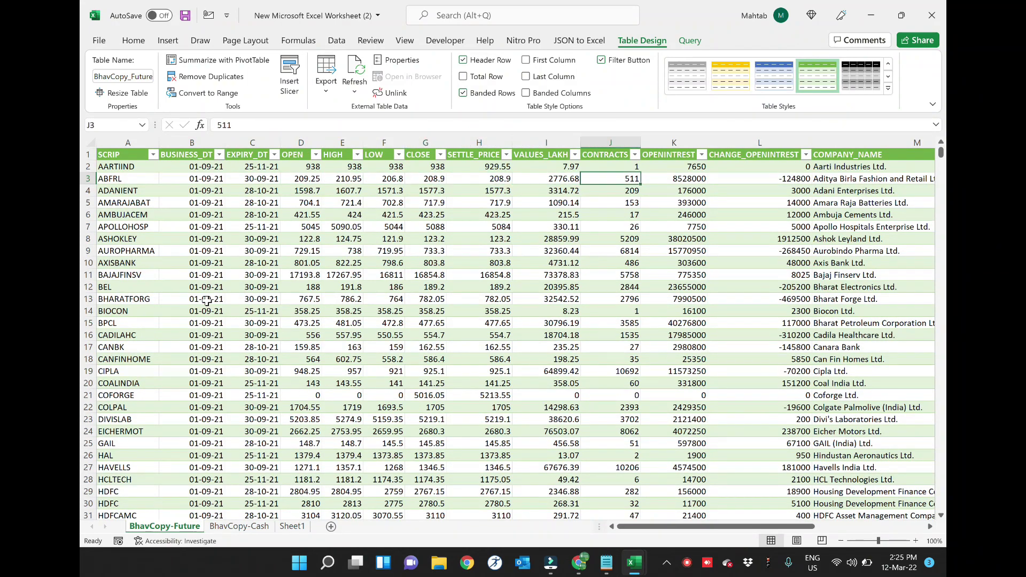
{"action": "key", "text": "Right"}
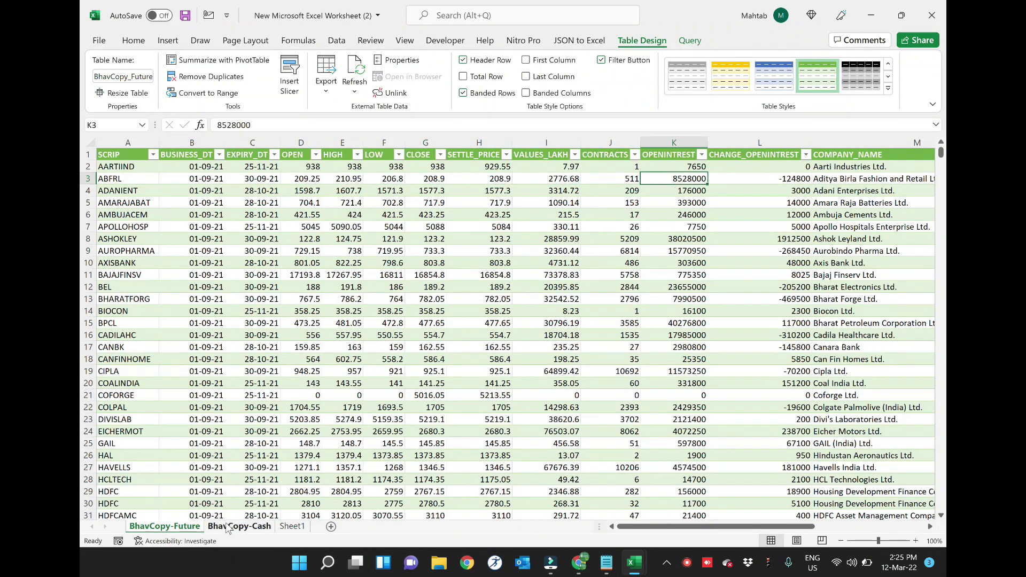
{"action": "left_click", "coordinate": [227, 528]}
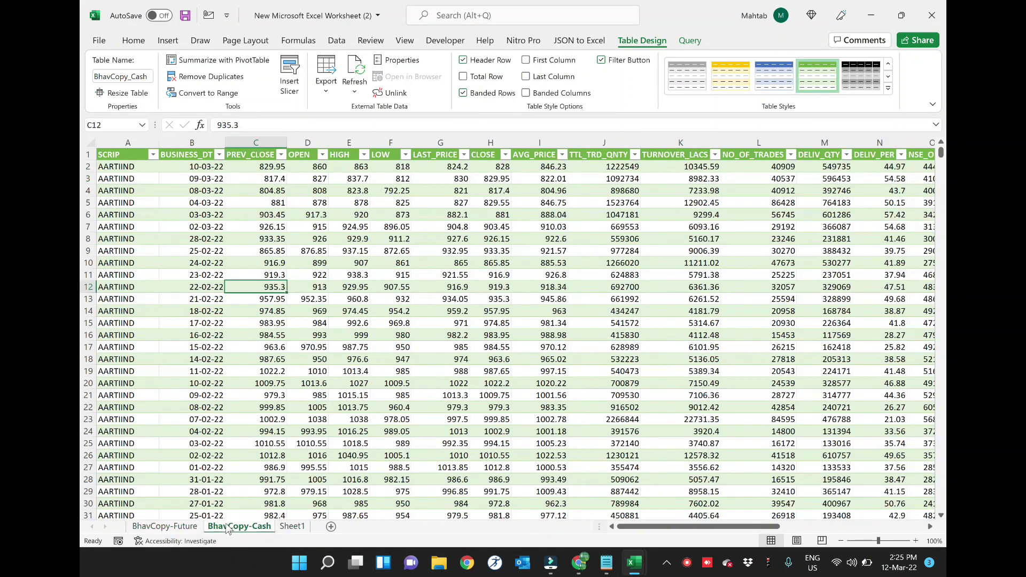
{"action": "left_click", "coordinate": [161, 527]}
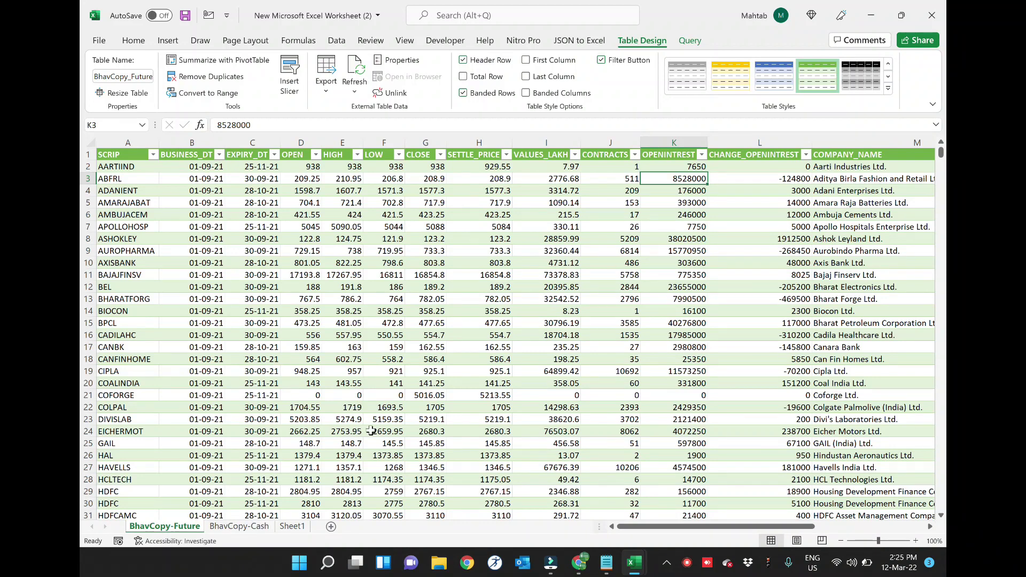
{"action": "left_click", "coordinate": [871, 16]}
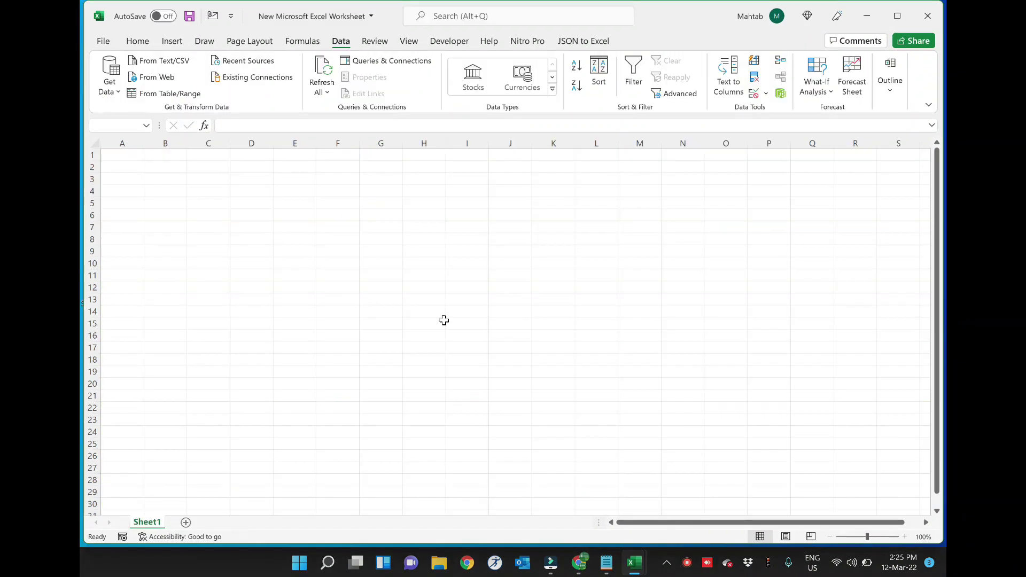
{"action": "left_click", "coordinate": [867, 16]}
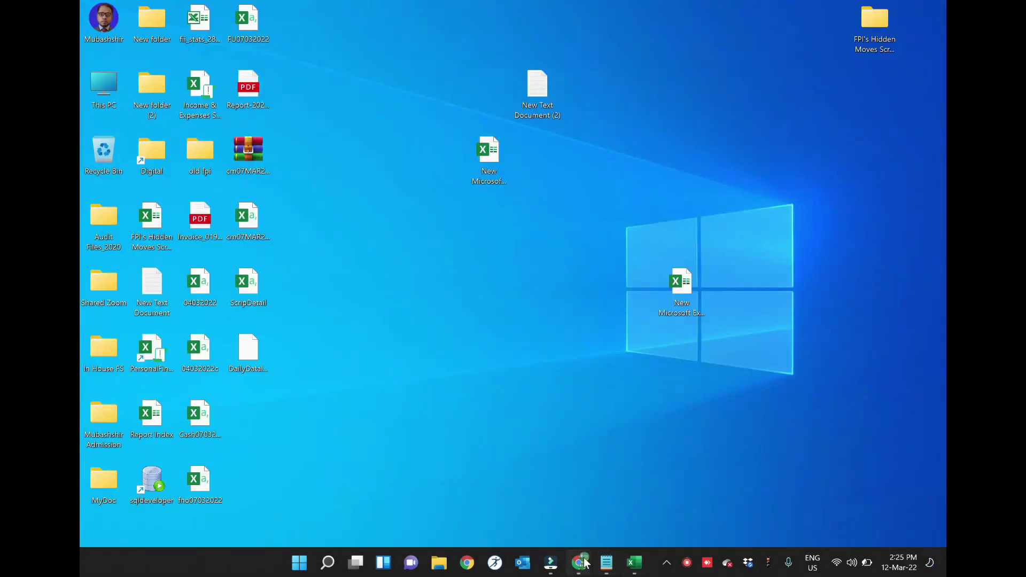
{"action": "left_click", "coordinate": [579, 562]}
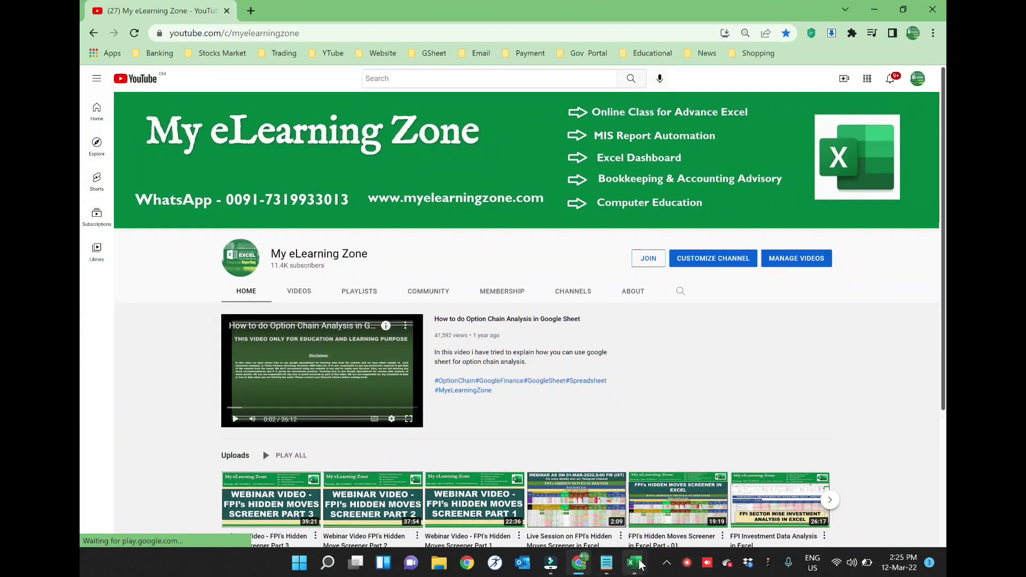
{"action": "left_click", "coordinate": [565, 489]}
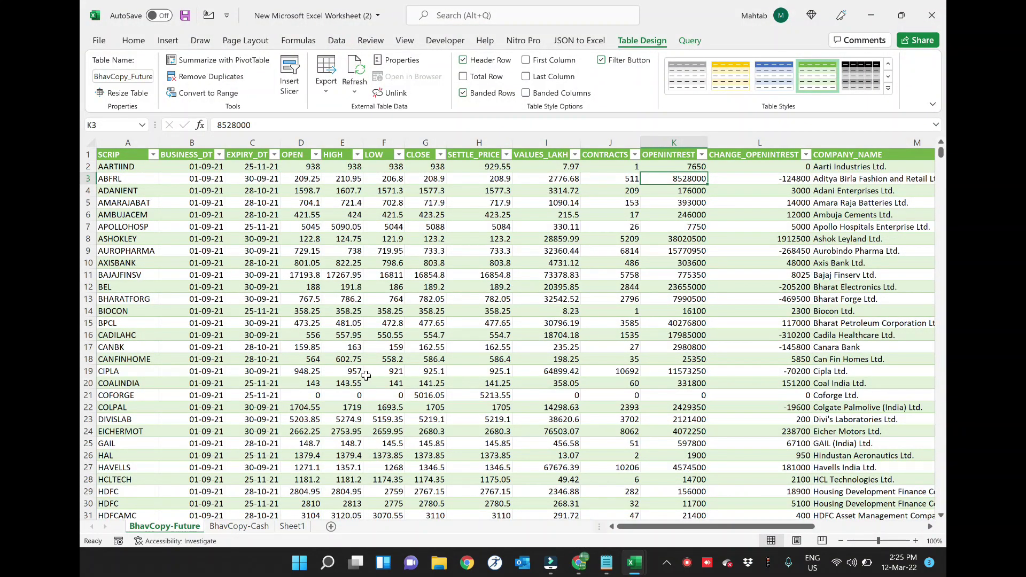
- Switch from the loaded BhavCopy workbook to the My eLearning Zone YouTube channel in Chrome
{"action": "scroll", "coordinate": [340, 288], "scroll_direction": "down", "scroll_amount": 2}
{"action": "scroll", "coordinate": [339, 288], "scroll_direction": "up", "scroll_amount": 2}
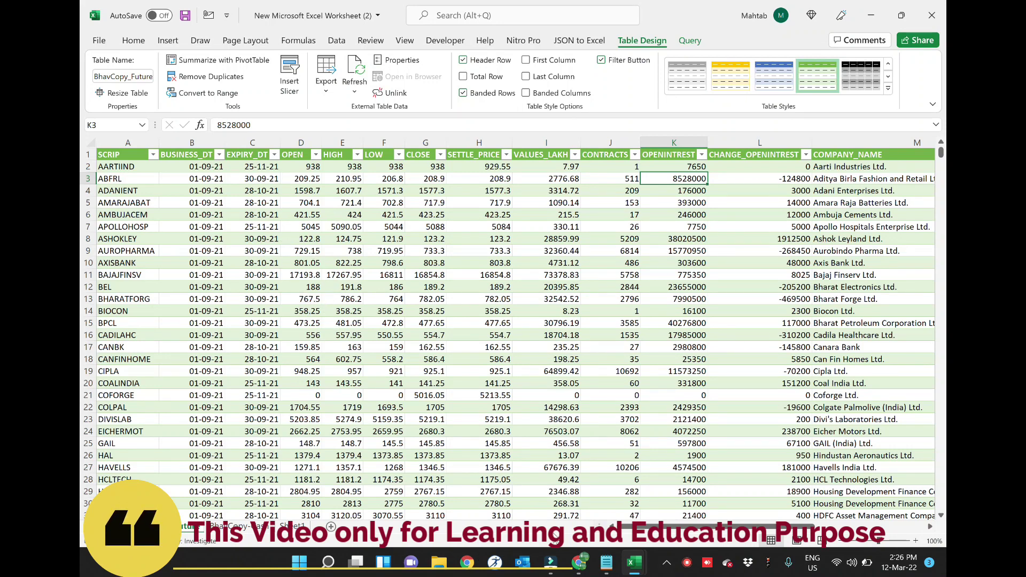
{"action": "mouse_move", "coordinate": [578, 563]}
{"action": "left_click", "coordinate": [588, 486]}
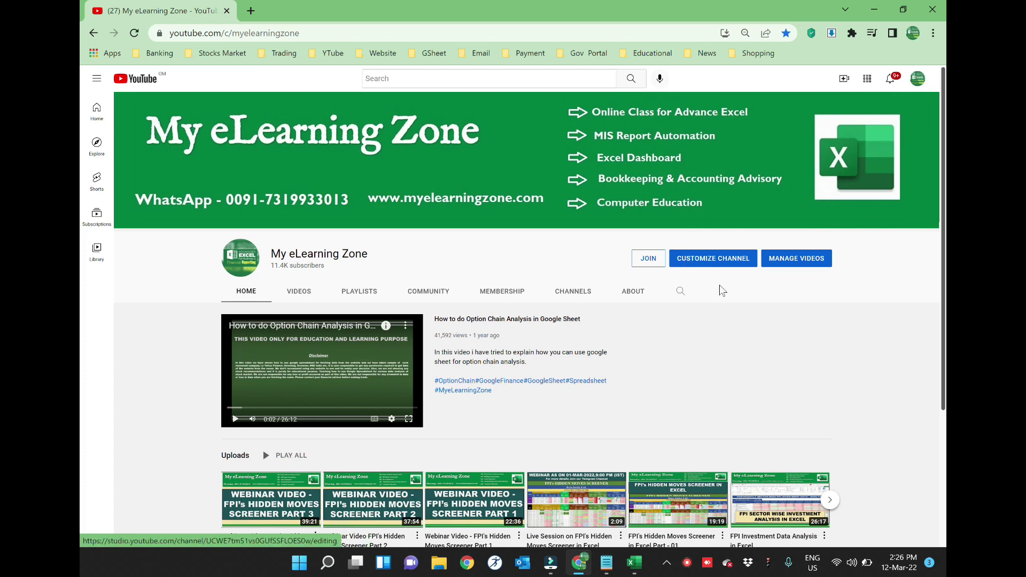
{"action": "left_click", "coordinate": [895, 87]}
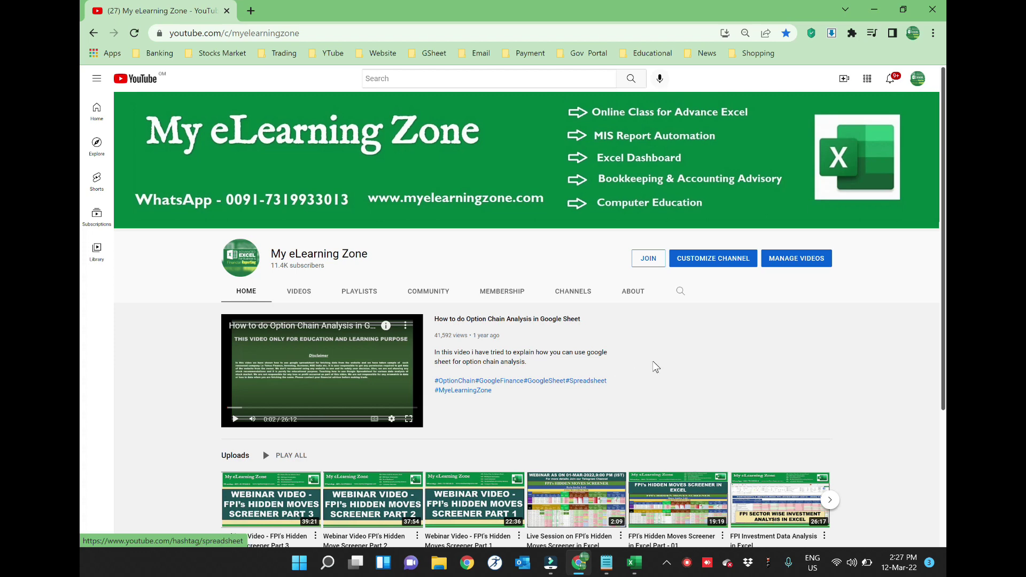
{"action": "left_click", "coordinate": [688, 562]}
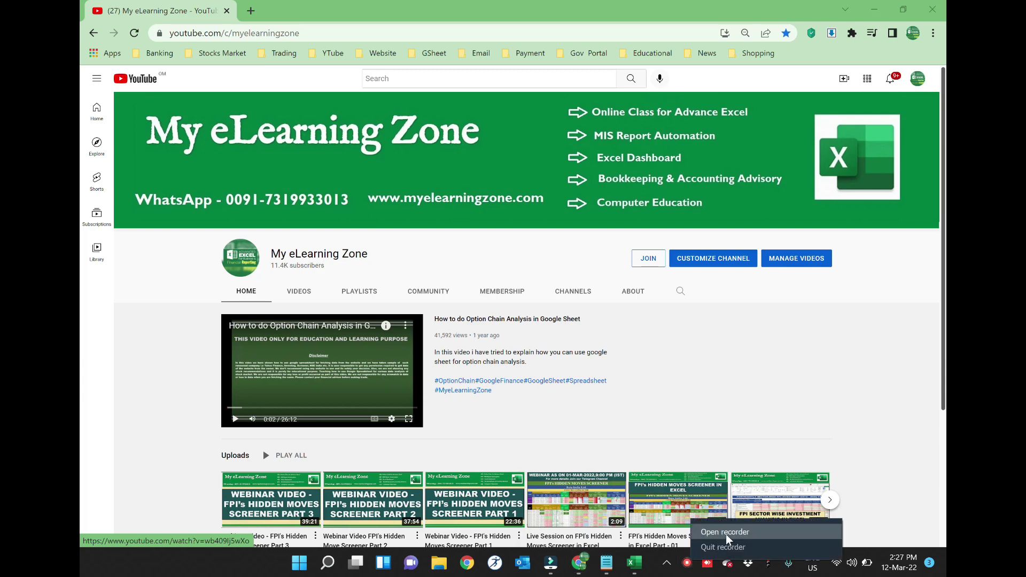